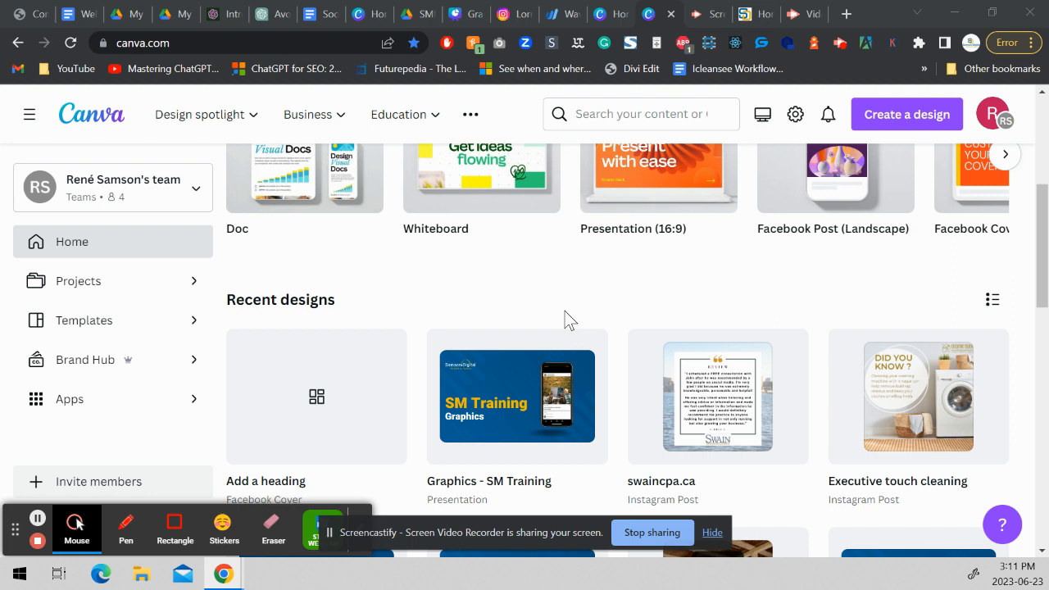
Search the Canva templates for "highlights".
{"action": "left_click_drag", "start_coordinate": [1044, 271], "coordinate": [1046, 178]}
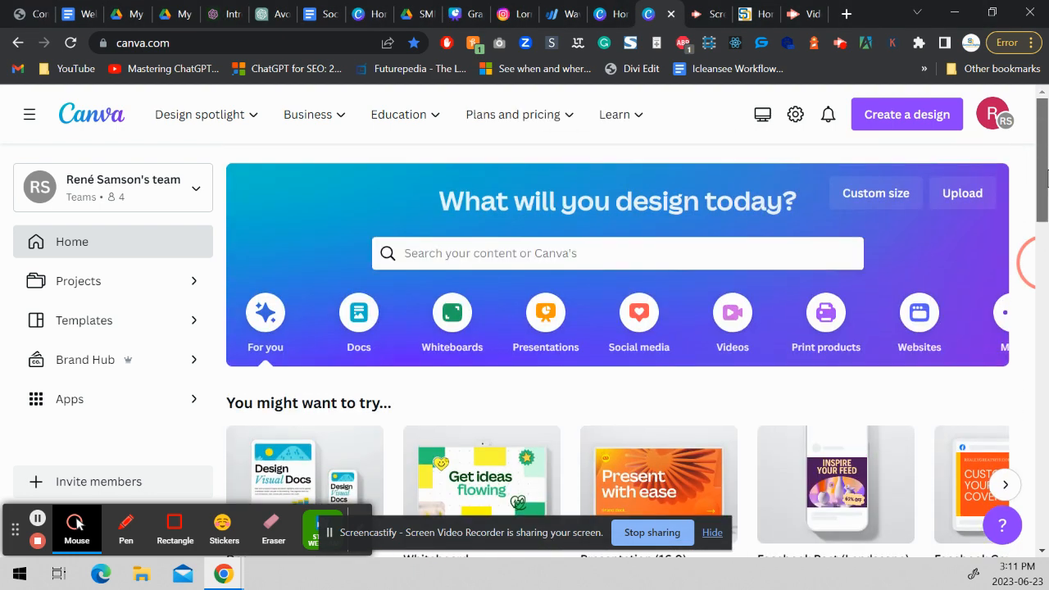
{"action": "left_click", "coordinate": [453, 261]}
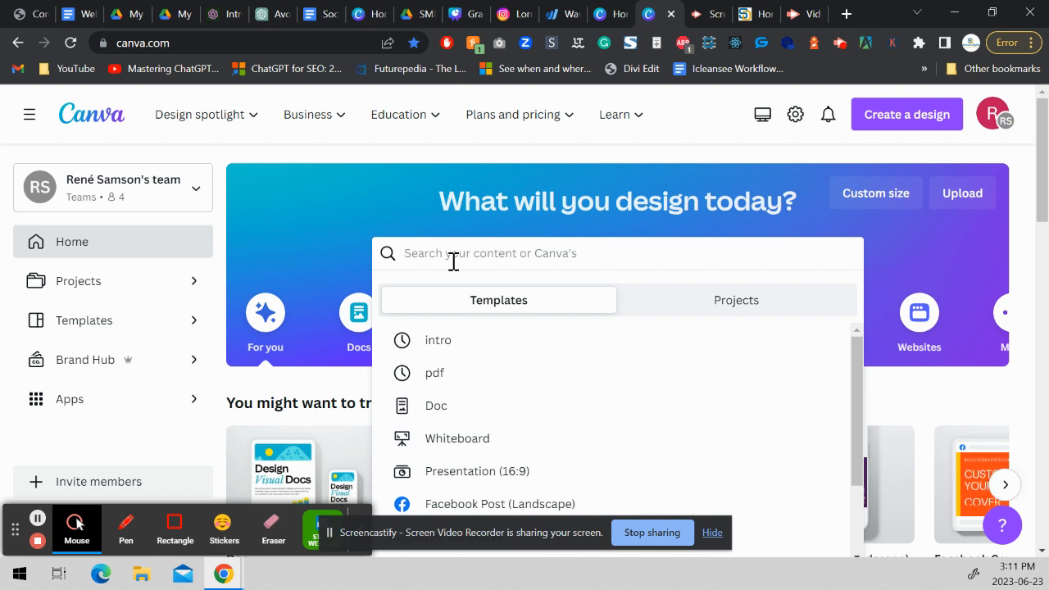
{"action": "type", "text": "hi"}
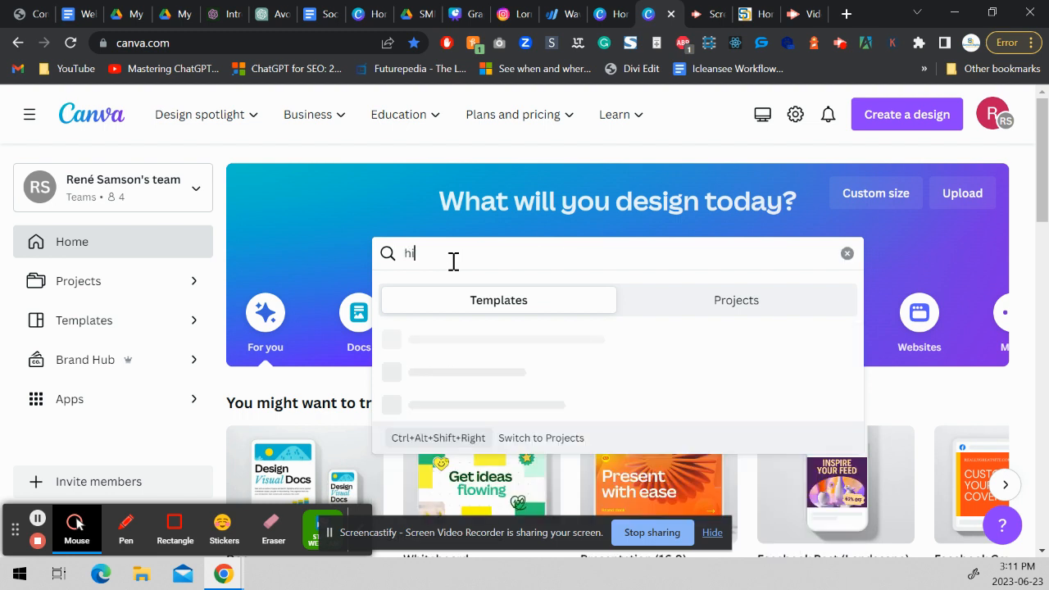
{"action": "type", "text": "ghlights"}
{"action": "key", "text": "Return"}
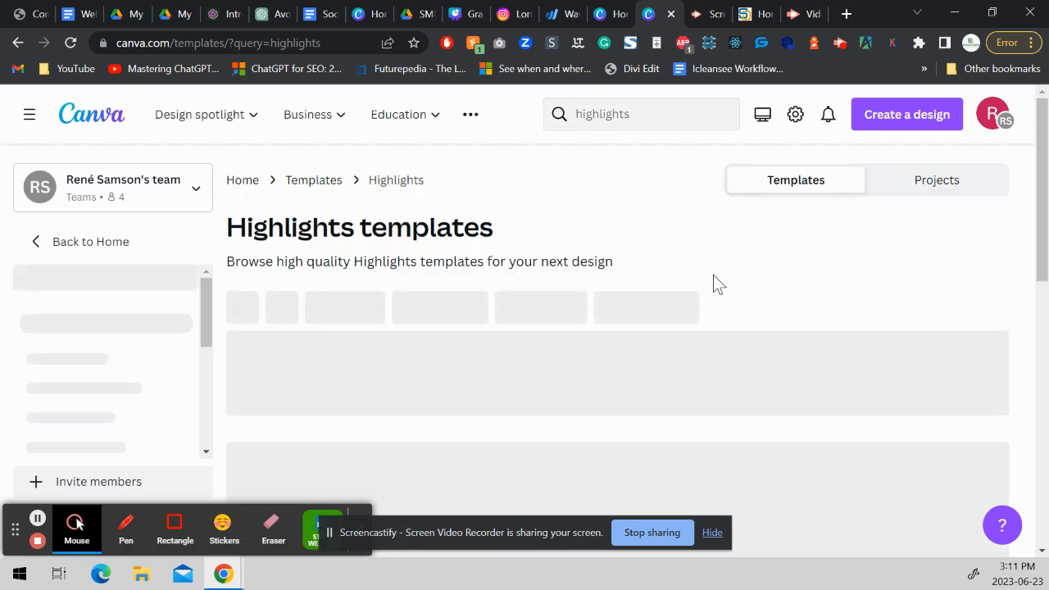
Browse the highlights template results to compare story highlight cover designs, styles and icon sets.
{"action": "left_click_drag", "start_coordinate": [1046, 198], "coordinate": [1043, 257]}
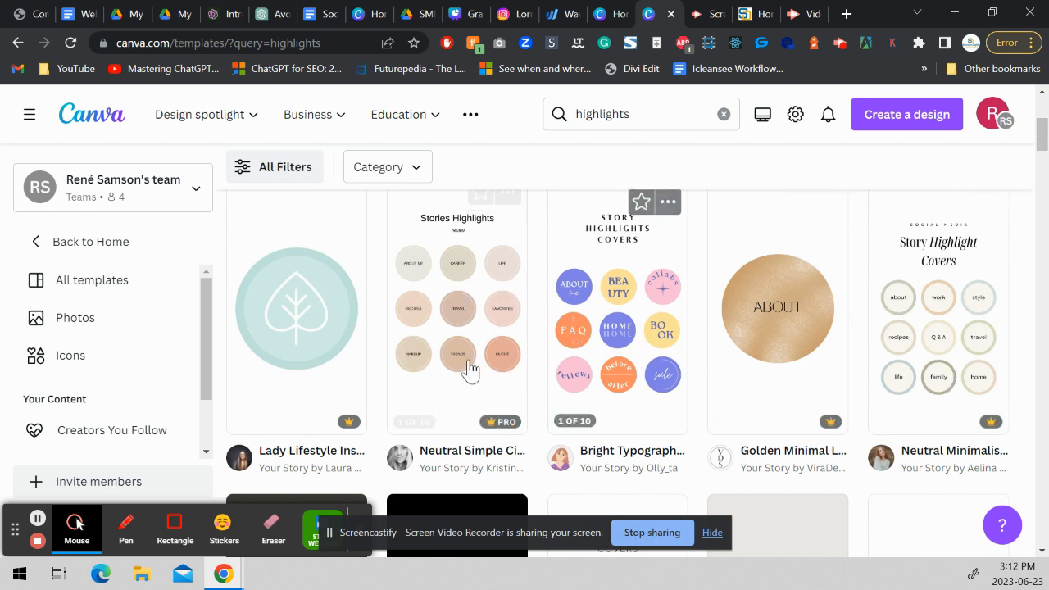
{"action": "left_click_drag", "start_coordinate": [1048, 132], "coordinate": [1048, 131]}
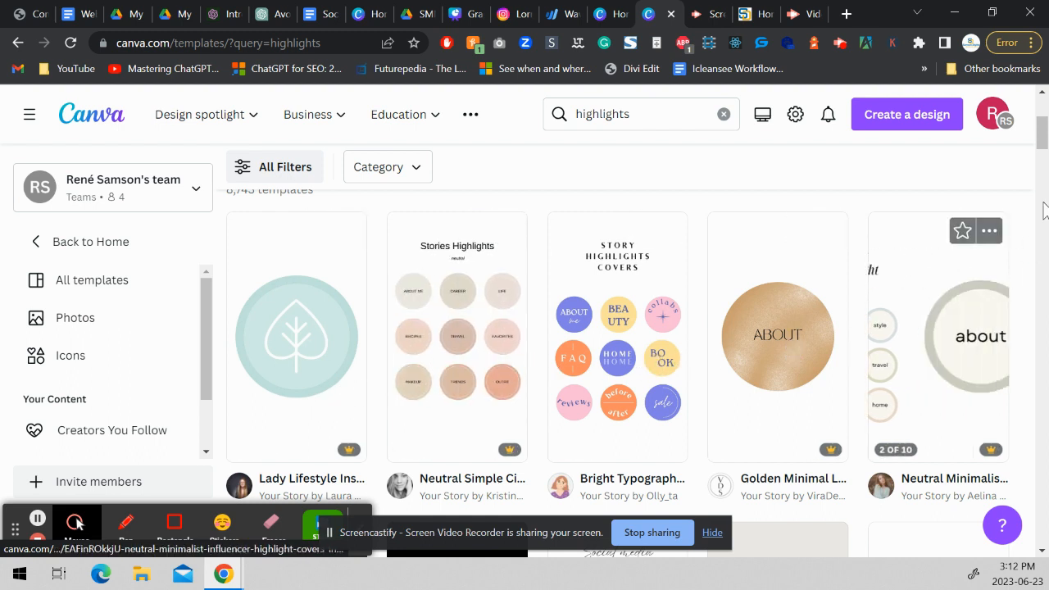
{"action": "left_click_drag", "start_coordinate": [1043, 137], "coordinate": [1037, 164]}
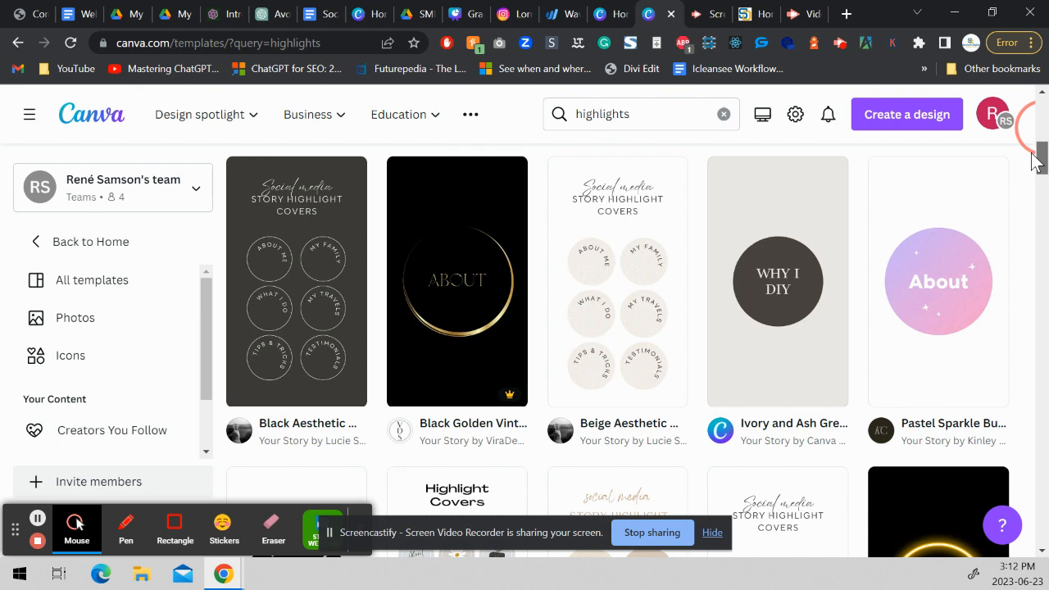
{"action": "left_click_drag", "start_coordinate": [1037, 160], "coordinate": [1035, 179]}
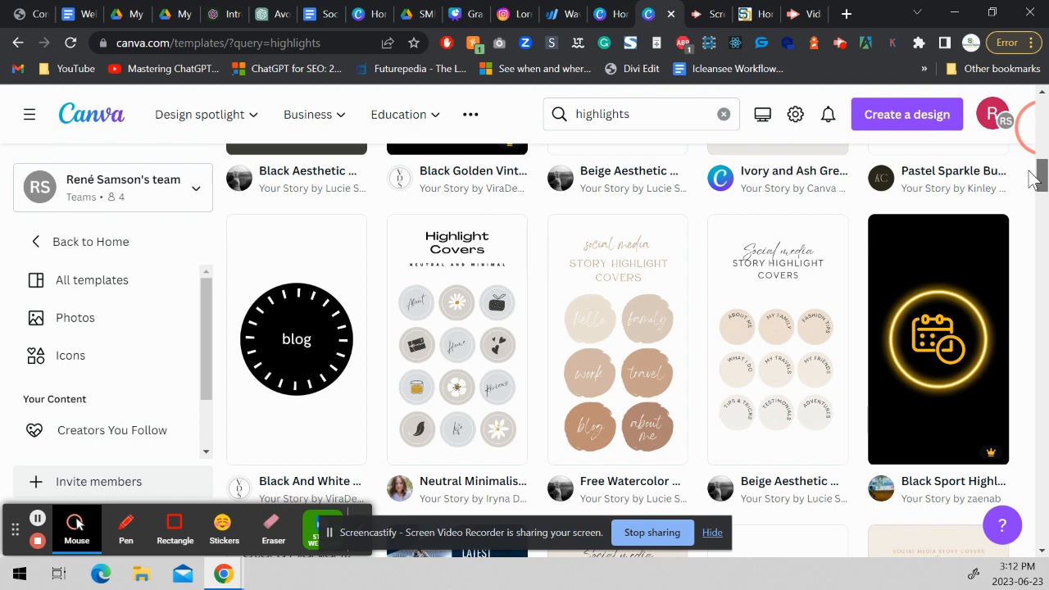
{"action": "left_click_drag", "start_coordinate": [1034, 180], "coordinate": [1027, 200]}
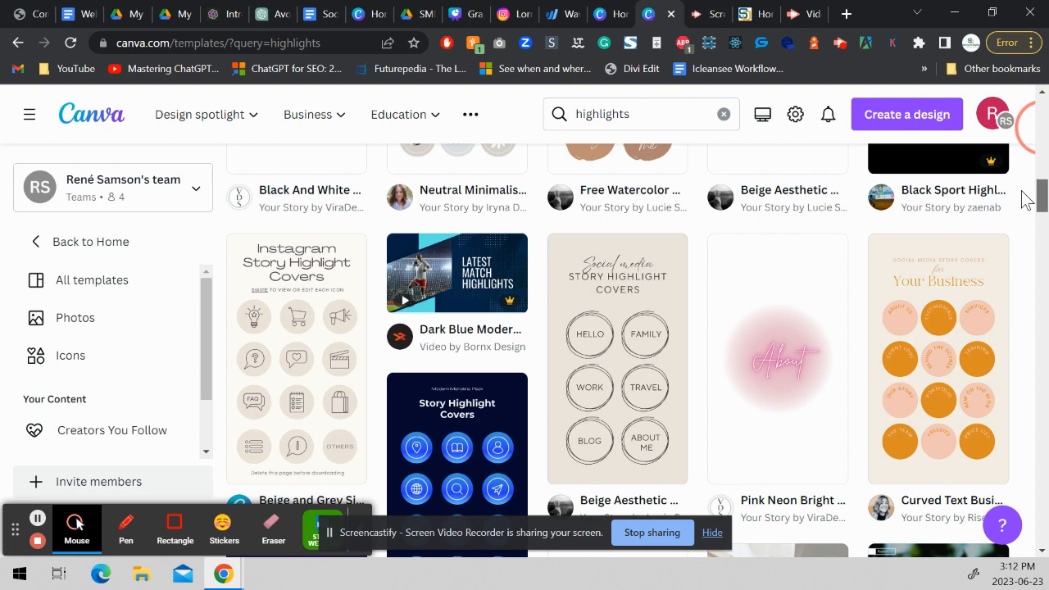
{"action": "left_click_drag", "start_coordinate": [1026, 200], "coordinate": [1022, 196]}
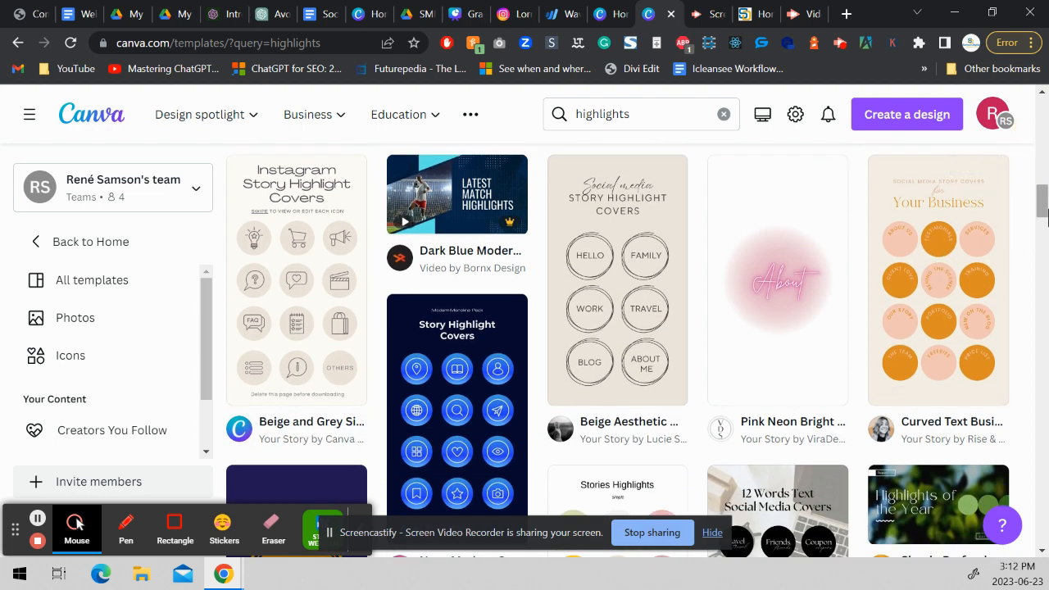
{"action": "left_click", "coordinate": [1045, 211]}
{"action": "left_click_drag", "start_coordinate": [1048, 211], "coordinate": [1046, 209]}
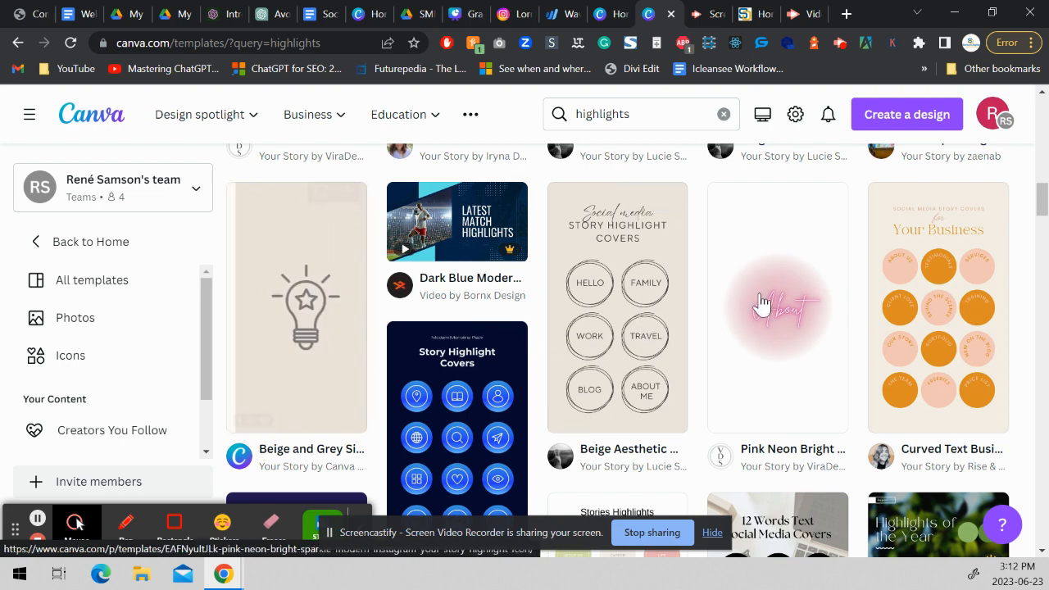
{"action": "left_click_drag", "start_coordinate": [1041, 201], "coordinate": [993, 304]}
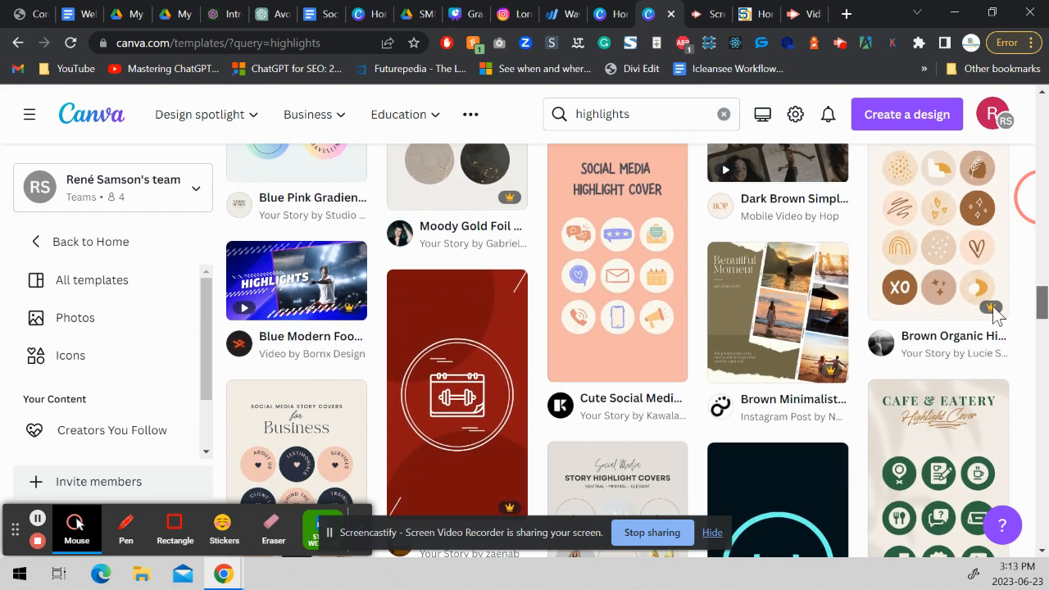
{"action": "scroll", "coordinate": [997, 316], "scroll_direction": "down", "scroll_amount": 3}
{"action": "scroll", "coordinate": [989, 323], "scroll_direction": "down", "scroll_amount": 1}
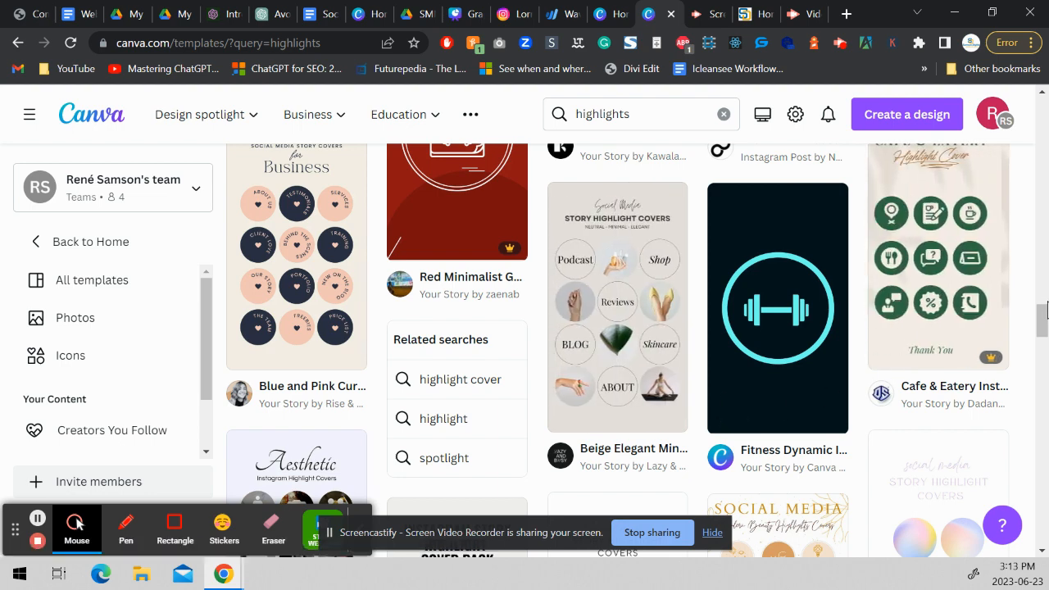
{"action": "left_click_drag", "start_coordinate": [1041, 324], "coordinate": [1038, 332]}
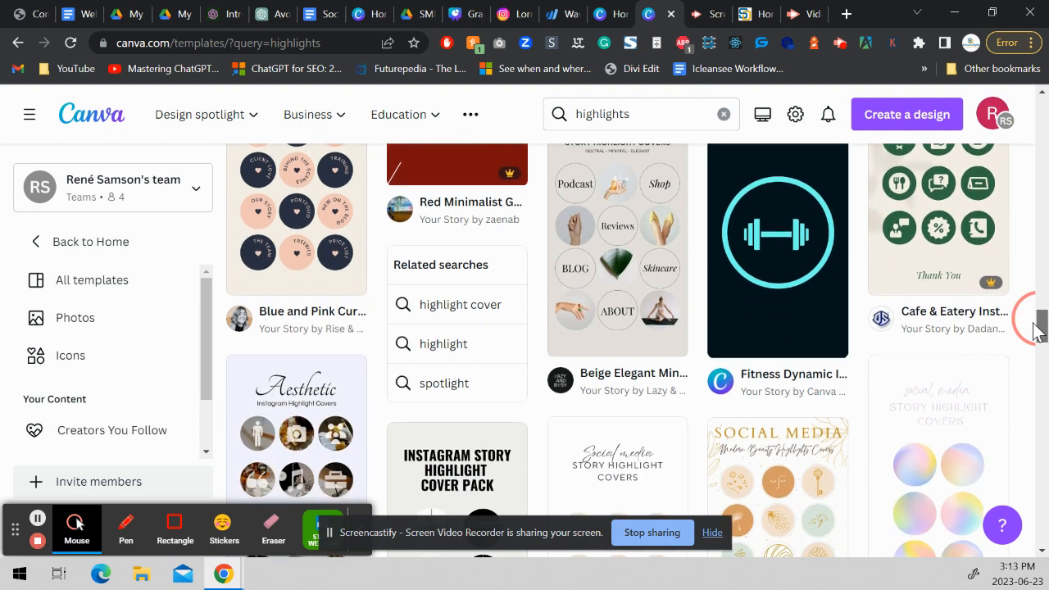
{"action": "left_click_drag", "start_coordinate": [1036, 331], "coordinate": [1028, 355]}
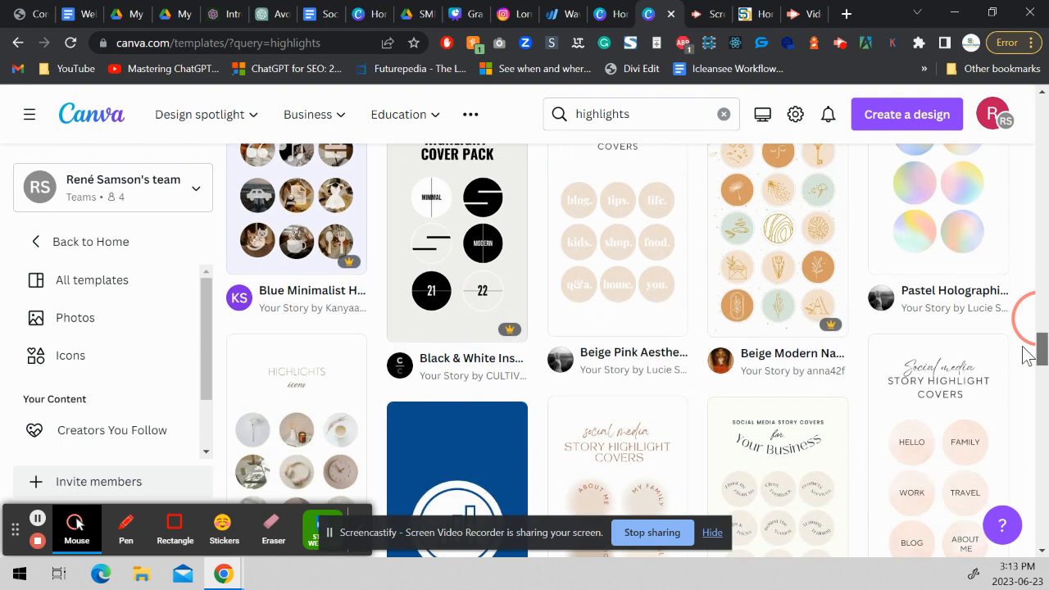
{"action": "left_click_drag", "start_coordinate": [1029, 356], "coordinate": [996, 383]}
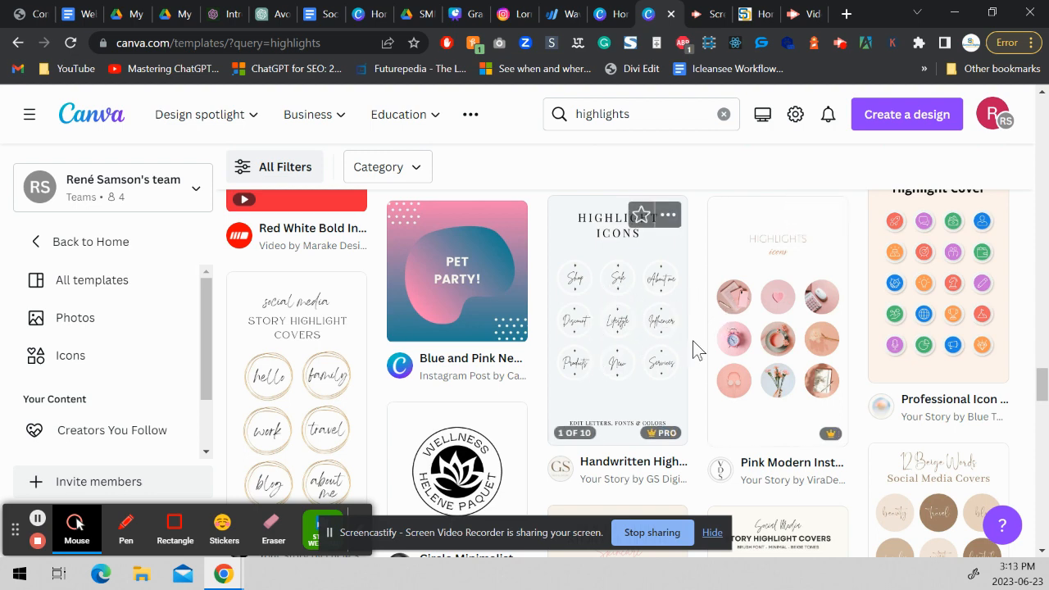
{"action": "left_click_drag", "start_coordinate": [1043, 383], "coordinate": [1043, 412]}
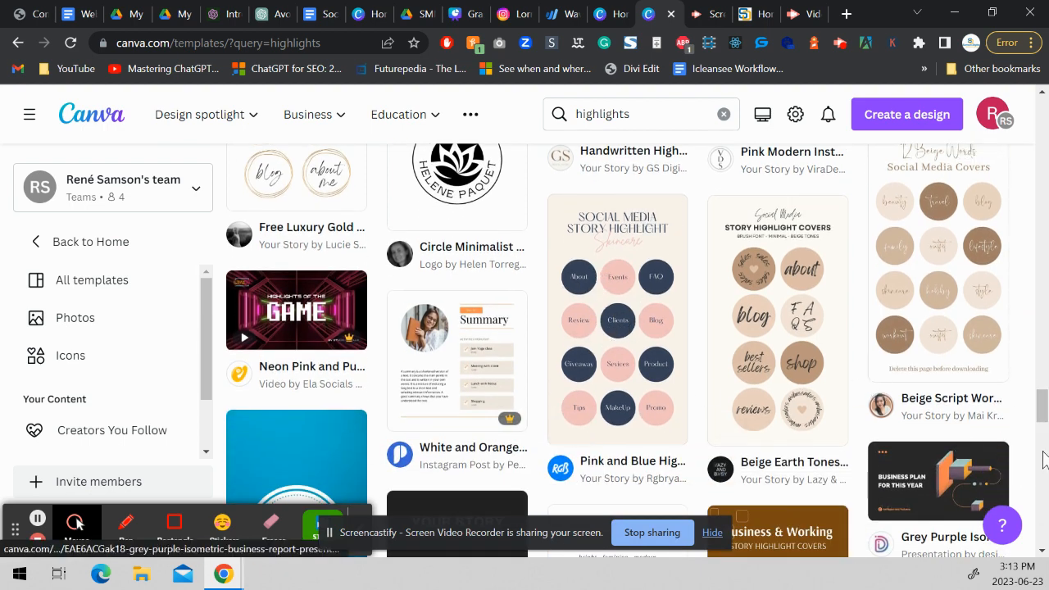
{"action": "left_click", "coordinate": [1042, 414]}
{"action": "left_click_drag", "start_coordinate": [1042, 414], "coordinate": [1034, 436]}
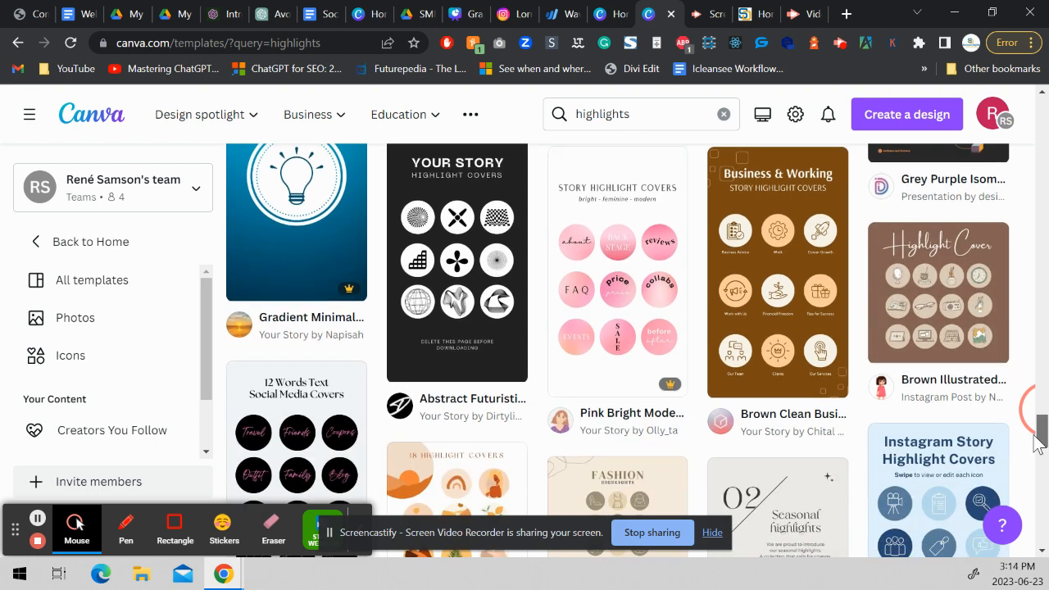
{"action": "left_click_drag", "start_coordinate": [1035, 440], "coordinate": [1031, 455]}
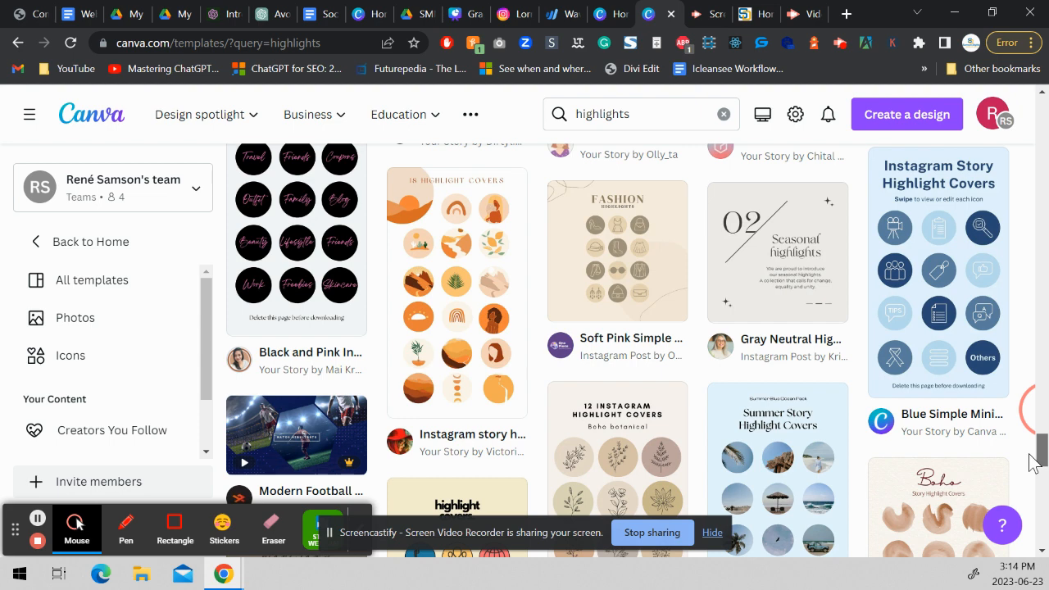
Open the Blue Simple Minimalist Business Instagram Story Highlight Cover template for customizing.
{"action": "left_click", "coordinate": [944, 359]}
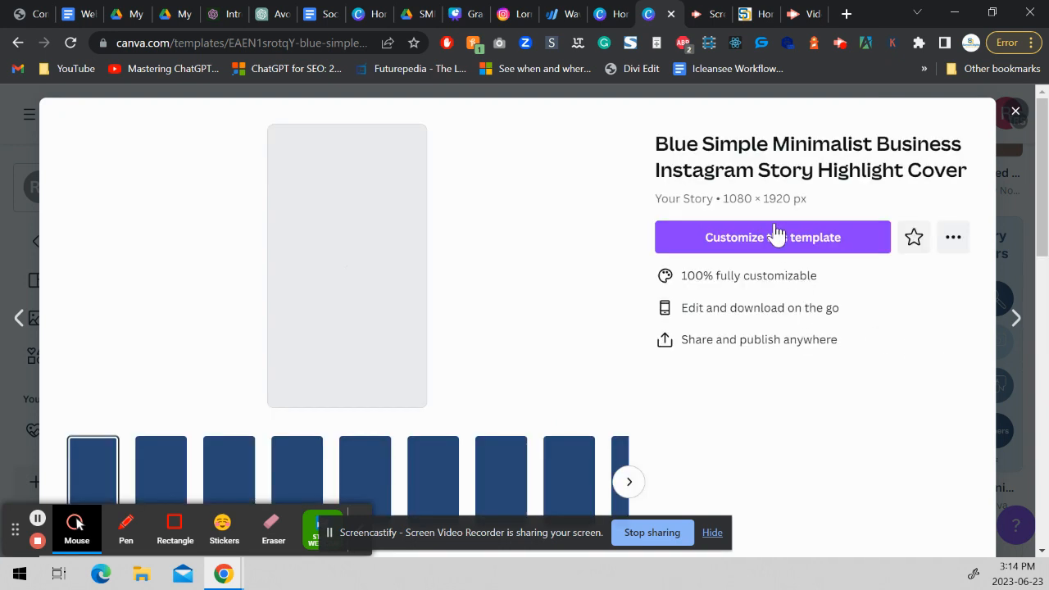
{"action": "left_click", "coordinate": [774, 238]}
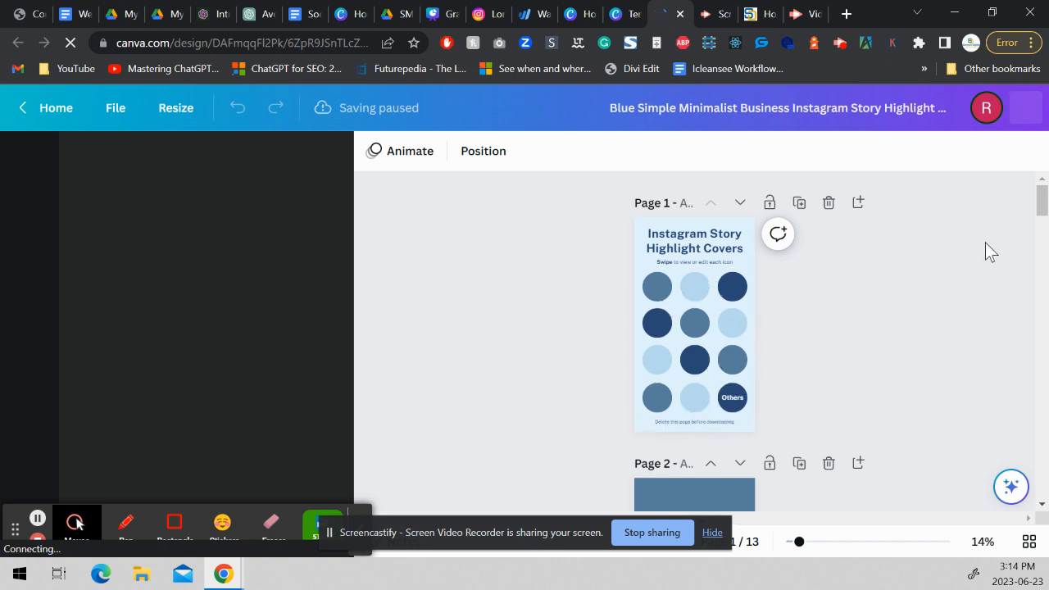
Change the page 2 background to the green from the Camping Cape Breton brand kit.
{"action": "left_click_drag", "start_coordinate": [1042, 208], "coordinate": [1024, 235]}
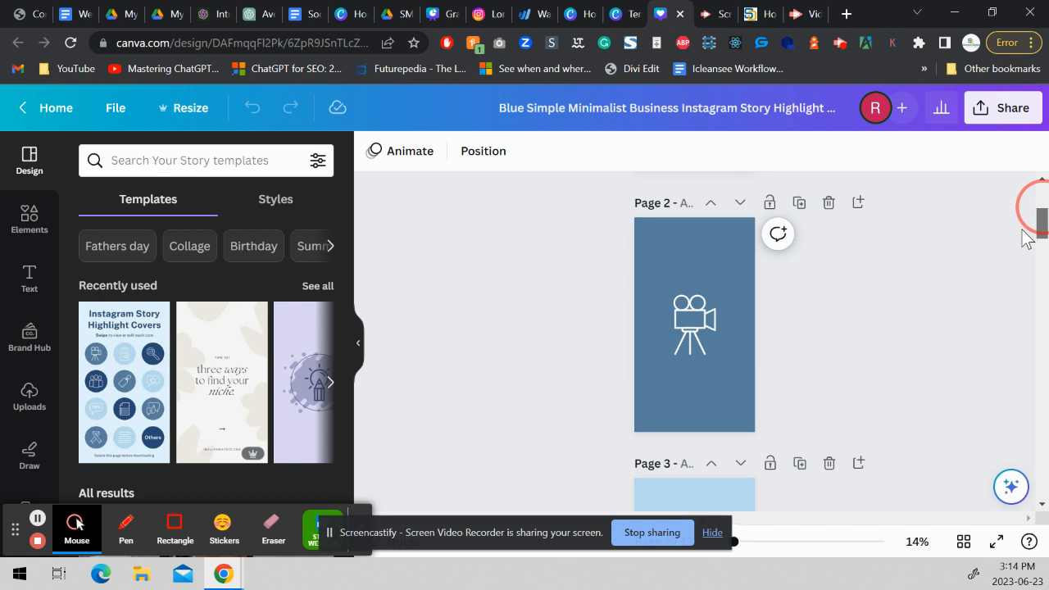
{"action": "left_click", "coordinate": [685, 260]}
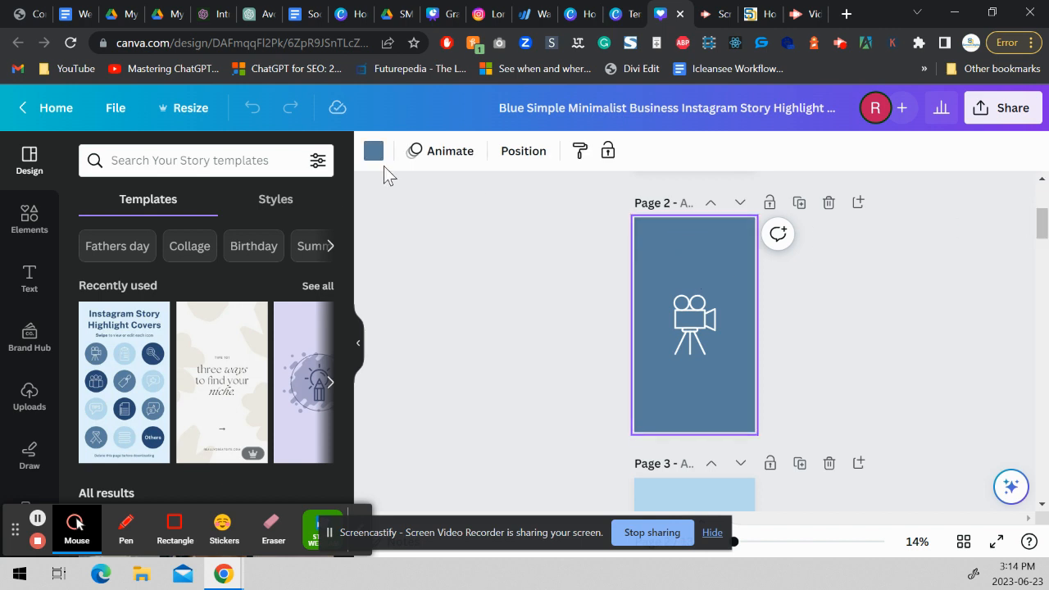
{"action": "left_click", "coordinate": [371, 154]}
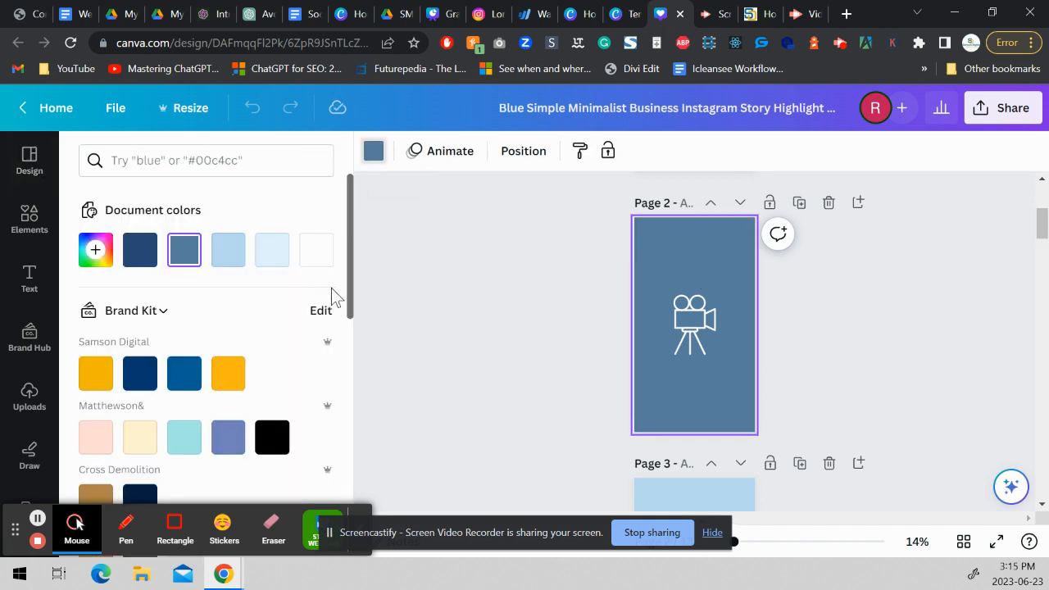
{"action": "left_click_drag", "start_coordinate": [354, 299], "coordinate": [354, 406]}
{"action": "left_click", "coordinate": [102, 418]}
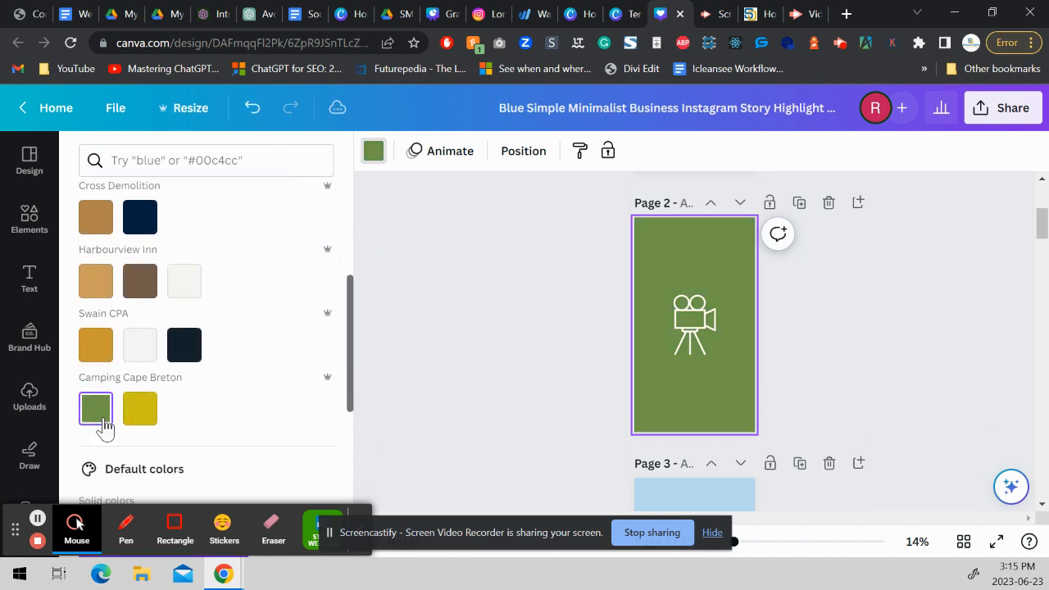
Search the elements for "trail" and show all matching graphics.
{"action": "left_click", "coordinate": [681, 344]}
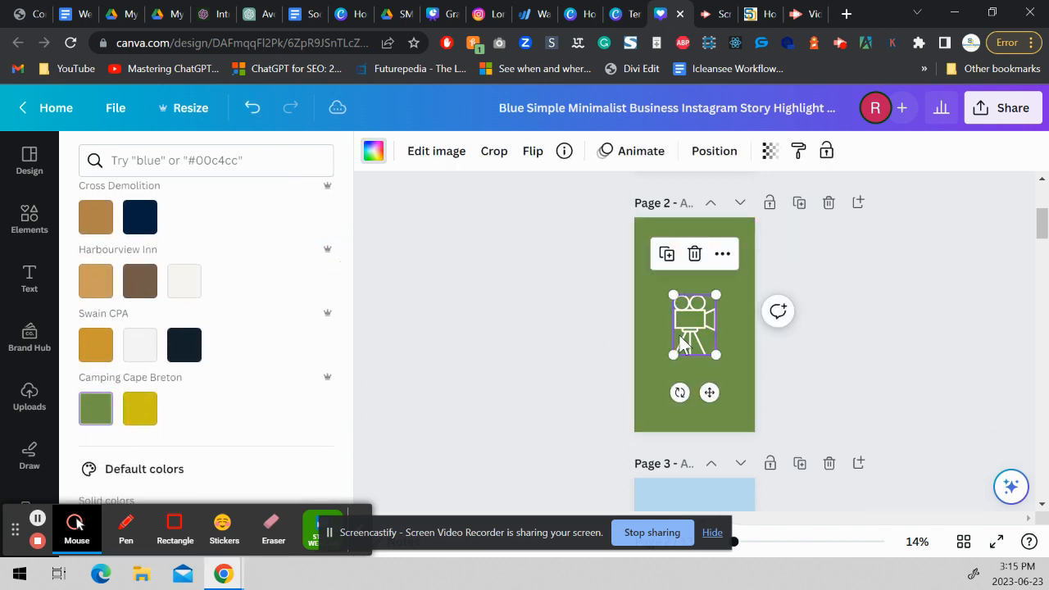
{"action": "left_click", "coordinate": [37, 218]}
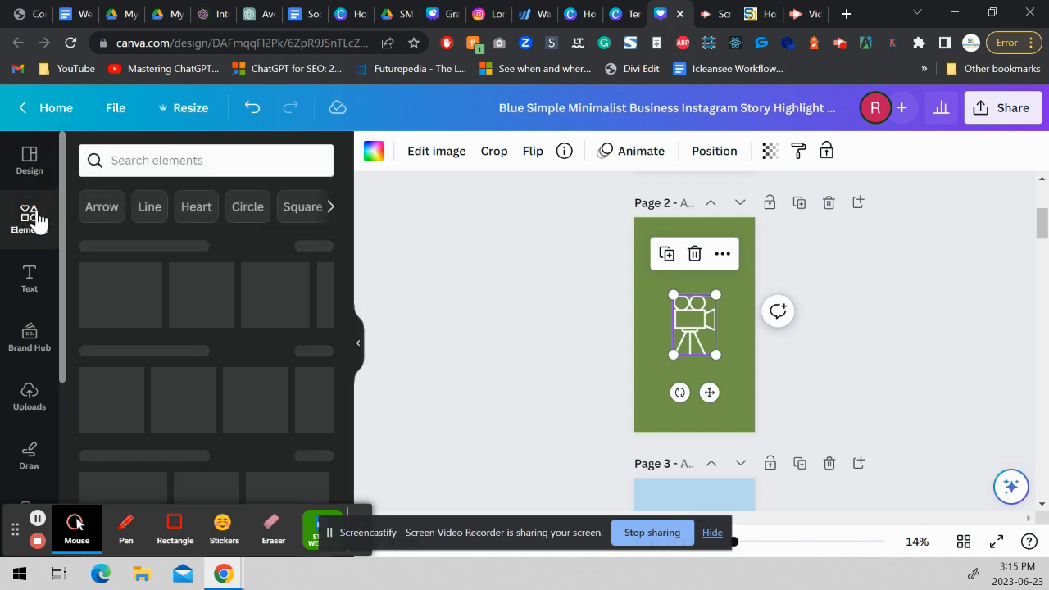
{"action": "left_click", "coordinate": [151, 168]}
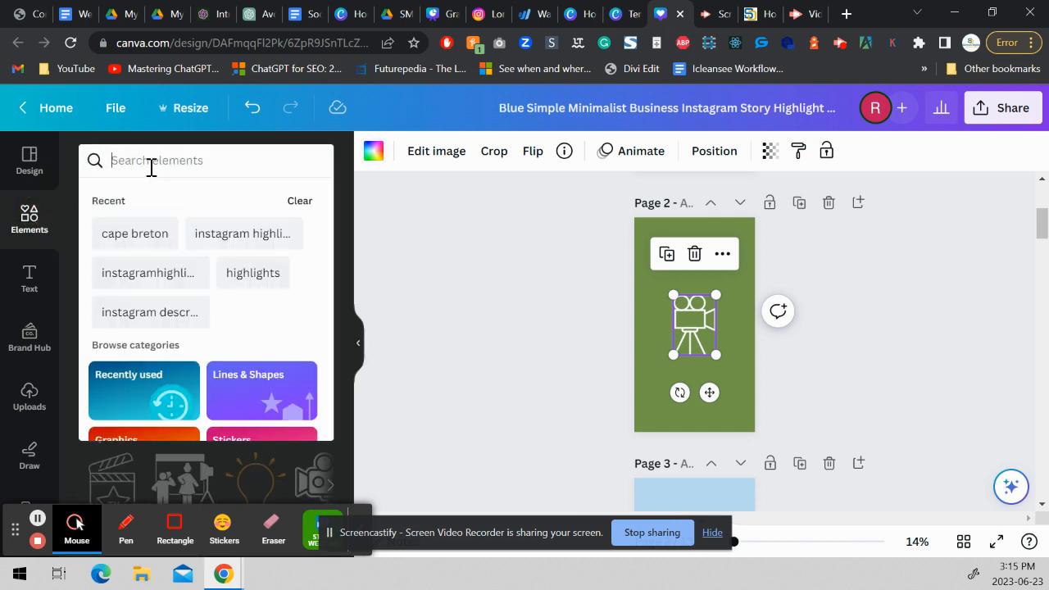
{"action": "type", "text": "trail"}
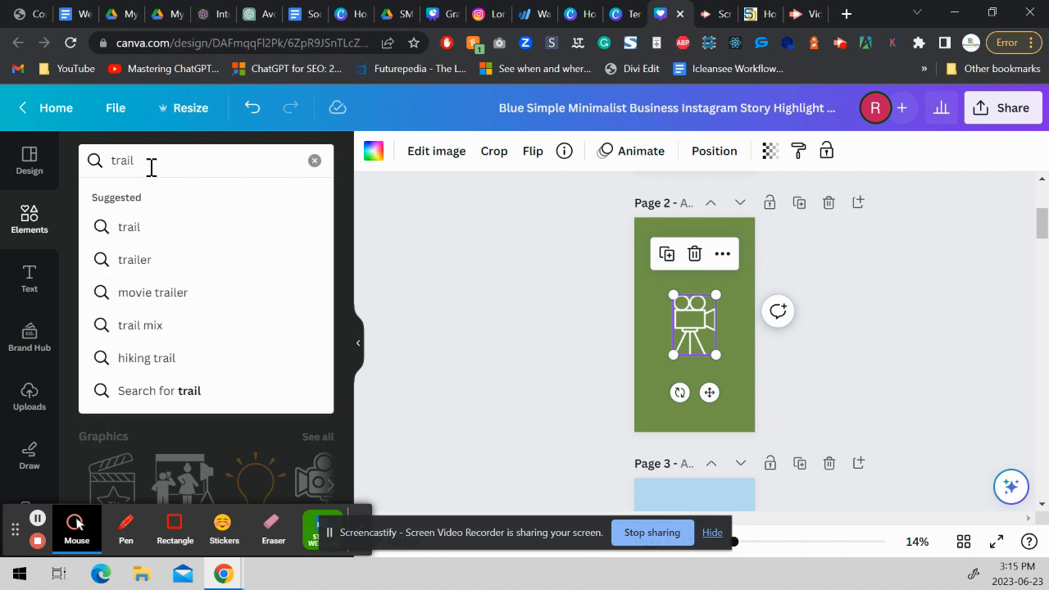
{"action": "key", "text": "Return"}
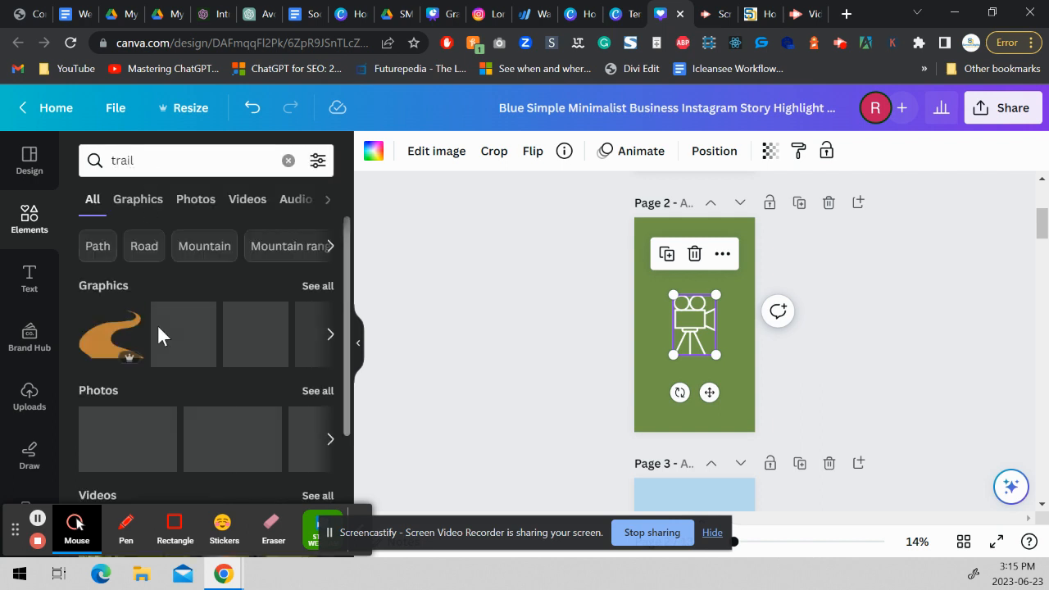
{"action": "left_click", "coordinate": [315, 287]}
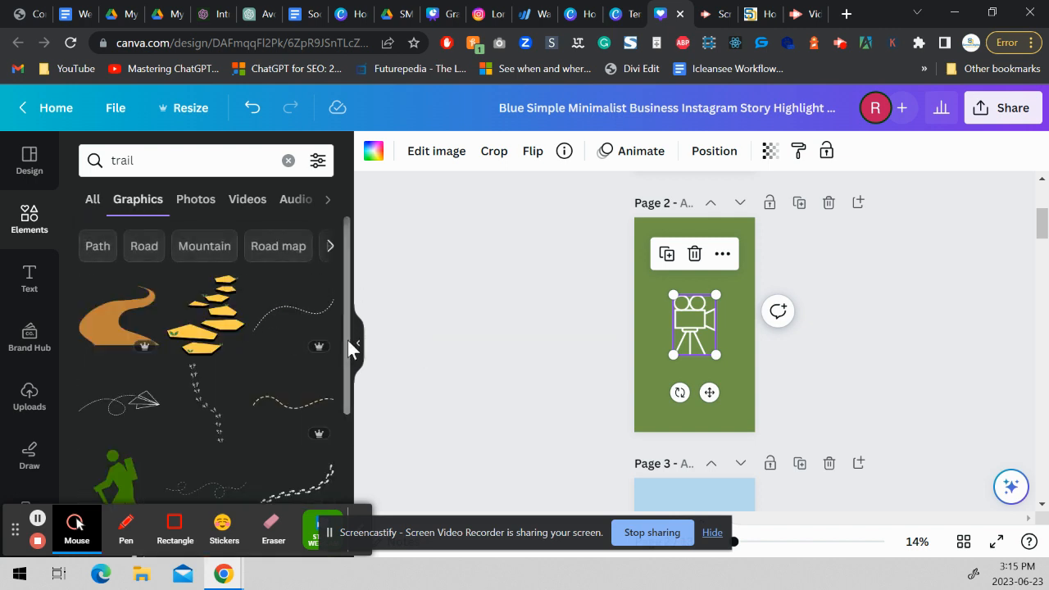
Place the green hiker graphic over the camera icon on page 2 and recolor it white.
{"action": "left_click_drag", "start_coordinate": [348, 340], "coordinate": [347, 420]}
{"action": "left_click_drag", "start_coordinate": [102, 373], "coordinate": [693, 348]}
{"action": "left_click", "coordinate": [373, 150]}
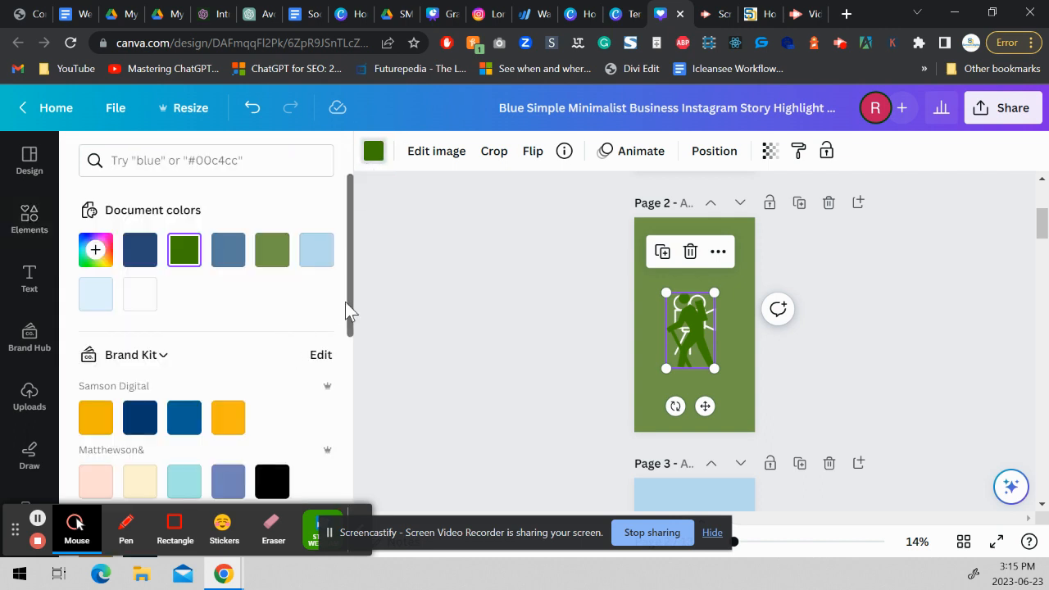
{"action": "mouse_move", "coordinate": [350, 321]}
{"action": "left_mouse_down"}
{"action": "mouse_move", "coordinate": [327, 460]}
{"action": "mouse_move", "coordinate": [350, 302]}
{"action": "left_mouse_up"}
{"action": "left_click", "coordinate": [130, 299]}
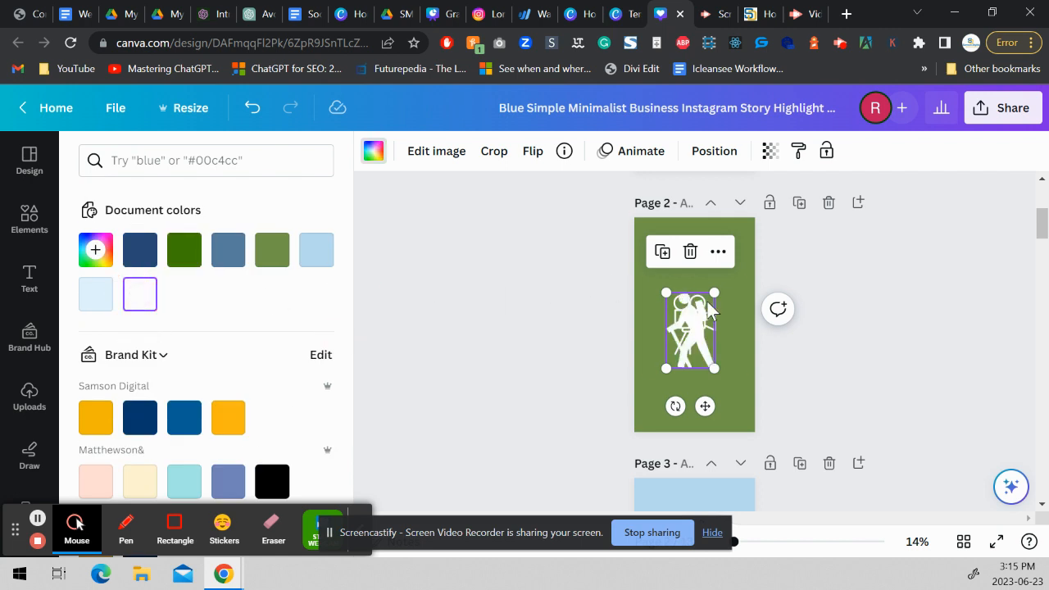
Delete the camera icon behind the white hiker graphic on page 2 and center the hiker on the page.
{"action": "key", "text": "Delete"}
{"action": "key", "text": "ctrl+z"}
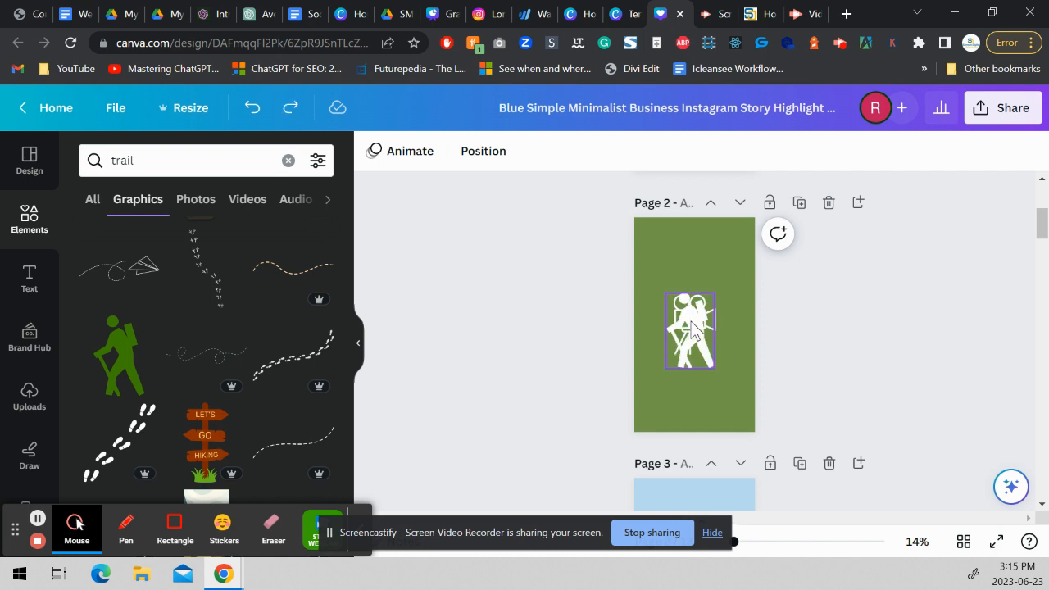
{"action": "left_click_drag", "start_coordinate": [698, 322], "coordinate": [657, 348]}
{"action": "left_click", "coordinate": [695, 326]}
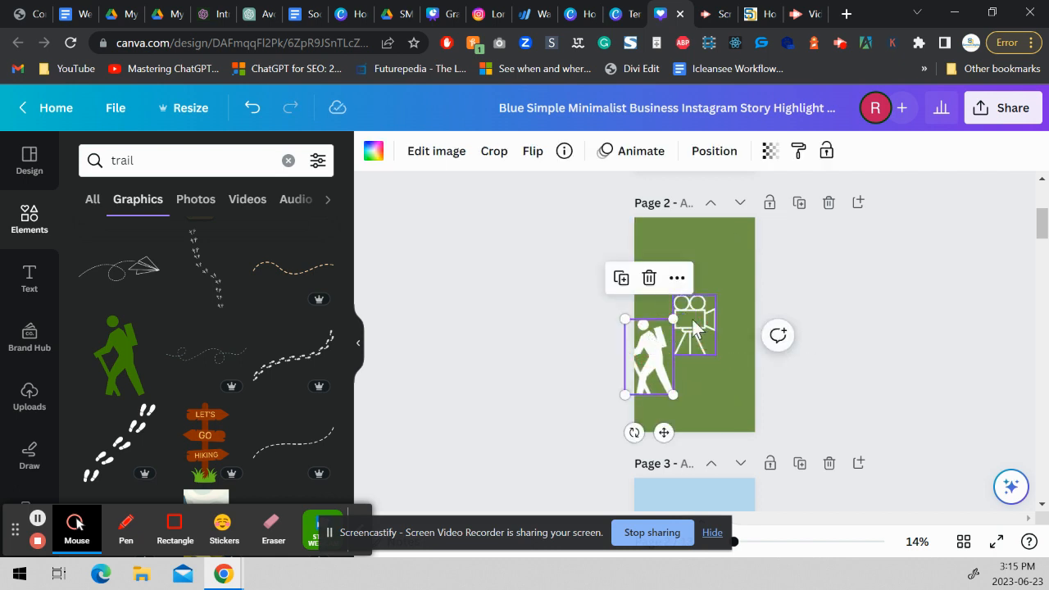
{"action": "key", "text": "Delete"}
{"action": "left_click", "coordinate": [660, 351]}
{"action": "left_click_drag", "start_coordinate": [658, 349], "coordinate": [703, 316]}
{"action": "left_click", "coordinate": [887, 301]}
Change the page 3 background to the yellow from the Camping Cape Breton brand kit.
{"action": "left_click_drag", "start_coordinate": [1041, 223], "coordinate": [1040, 250]}
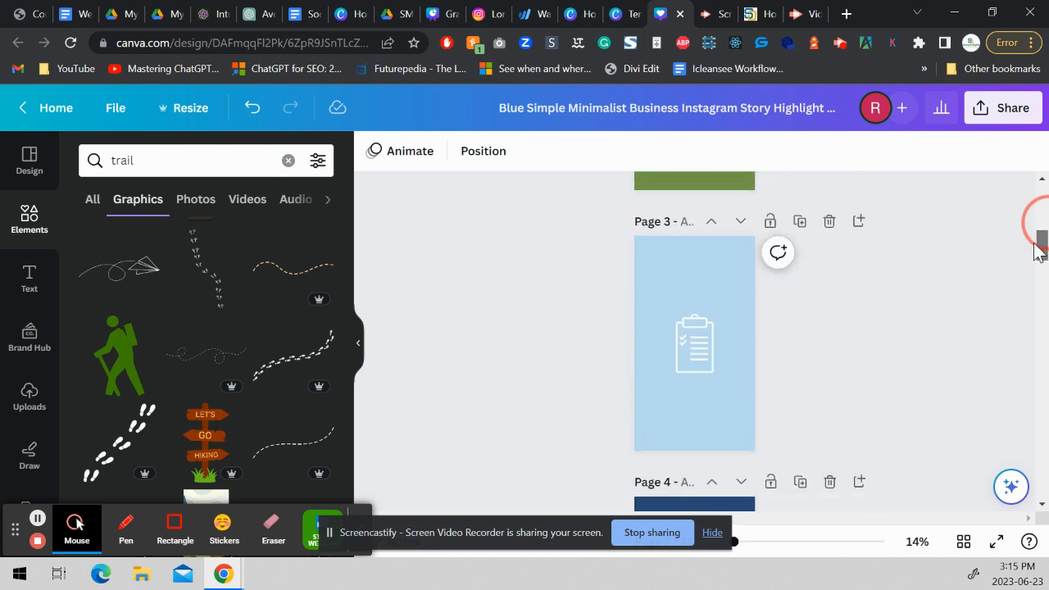
{"action": "left_click", "coordinate": [678, 283]}
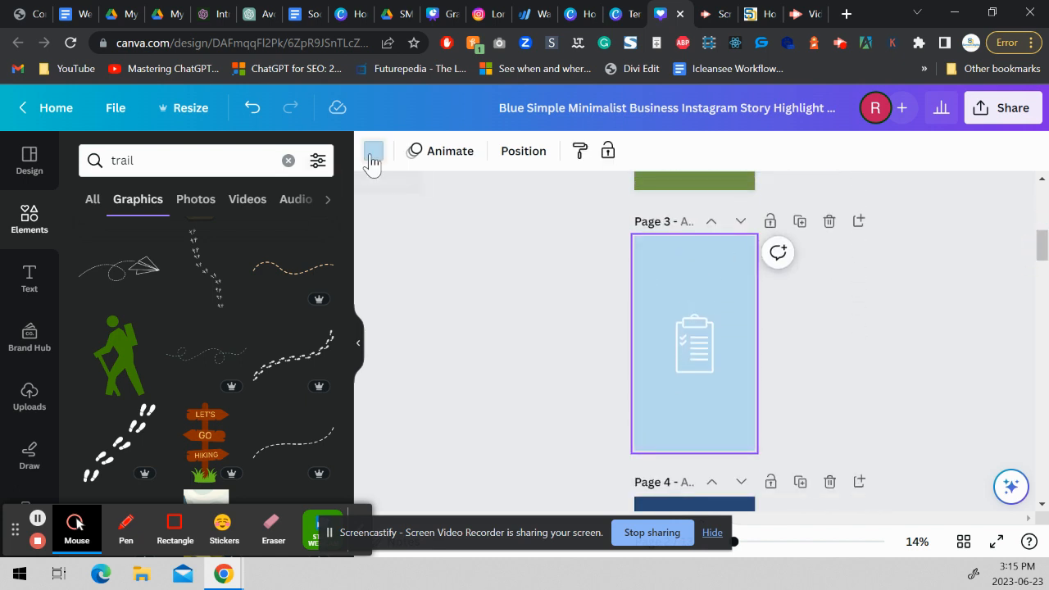
{"action": "left_click", "coordinate": [372, 156]}
{"action": "left_click_drag", "start_coordinate": [347, 303], "coordinate": [330, 426]}
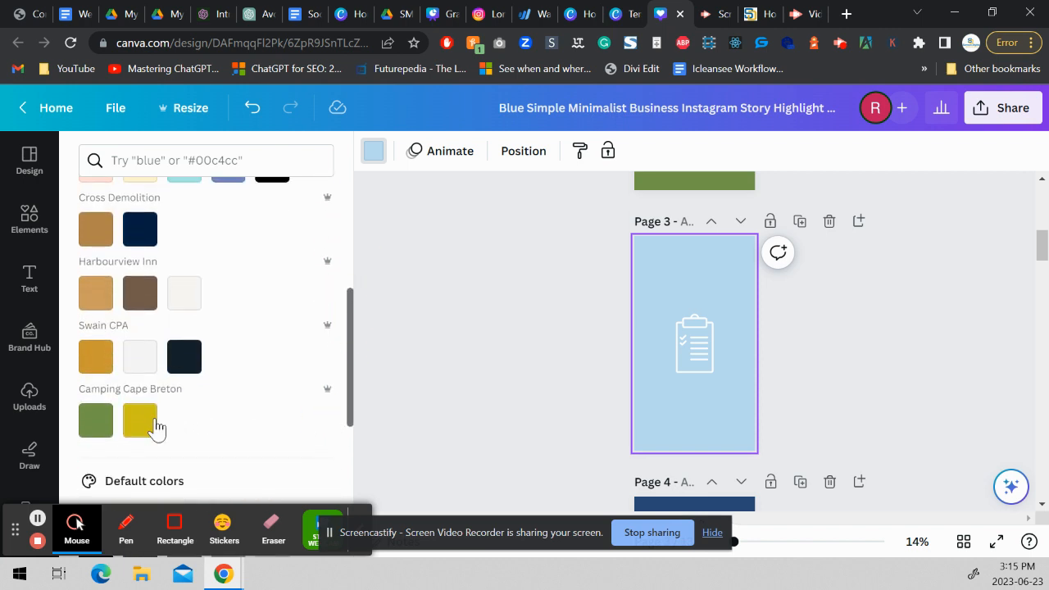
{"action": "left_click", "coordinate": [139, 422]}
Search the elements for "mountains" and show all matching graphics.
{"action": "left_click", "coordinate": [695, 359]}
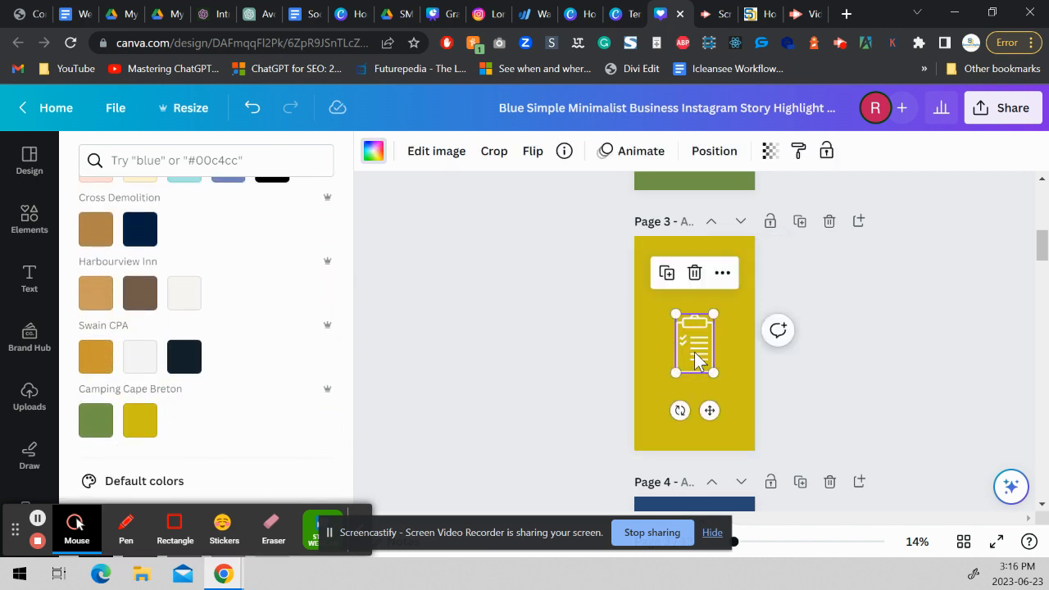
{"action": "left_click", "coordinate": [29, 217]}
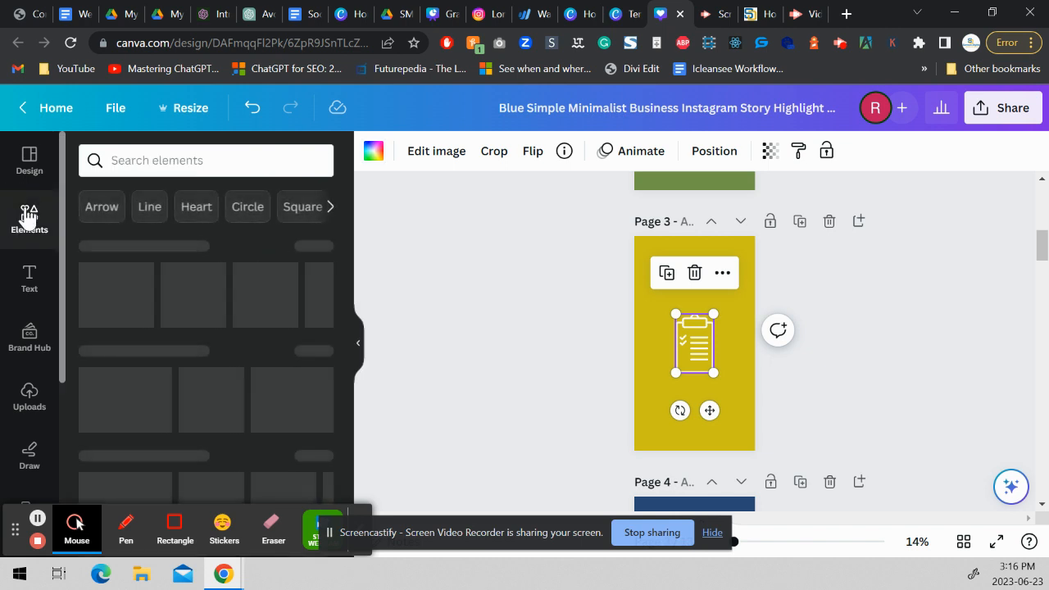
{"action": "left_click", "coordinate": [157, 160]}
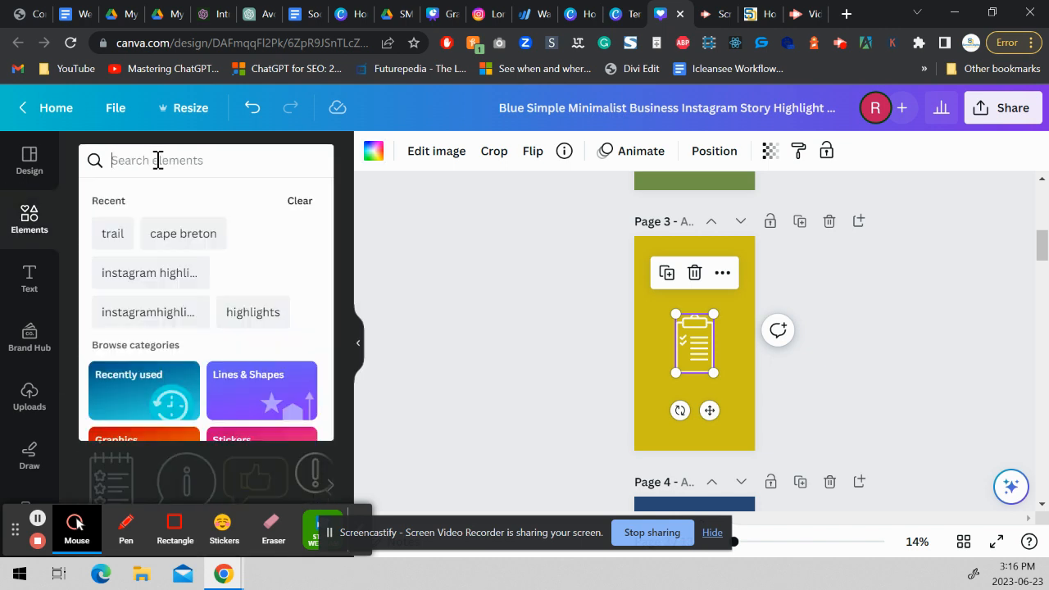
{"action": "type", "text": "mountain"}
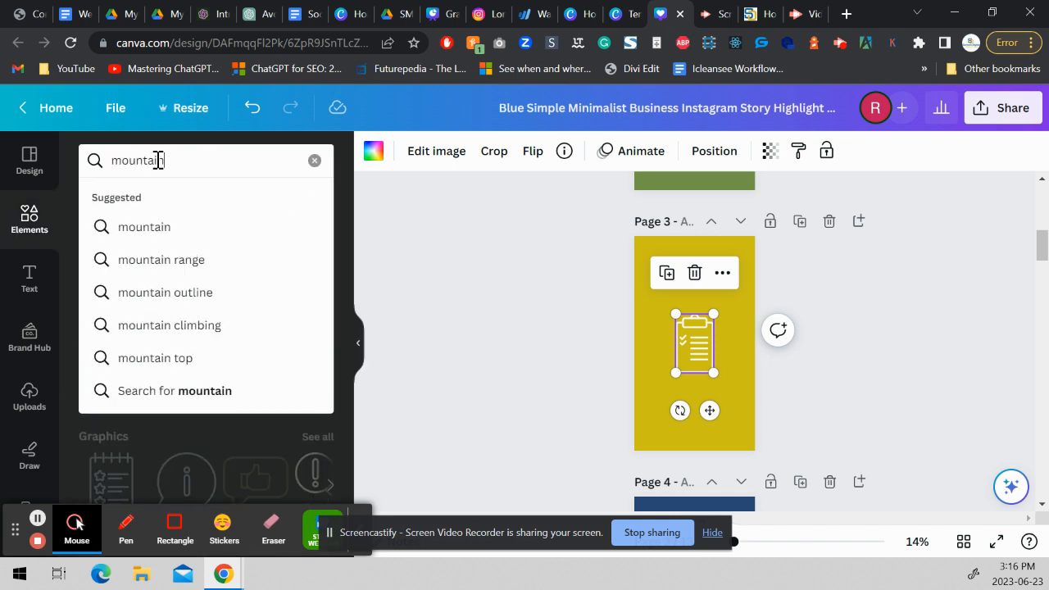
{"action": "type", "text": "s"}
{"action": "key", "text": "Return"}
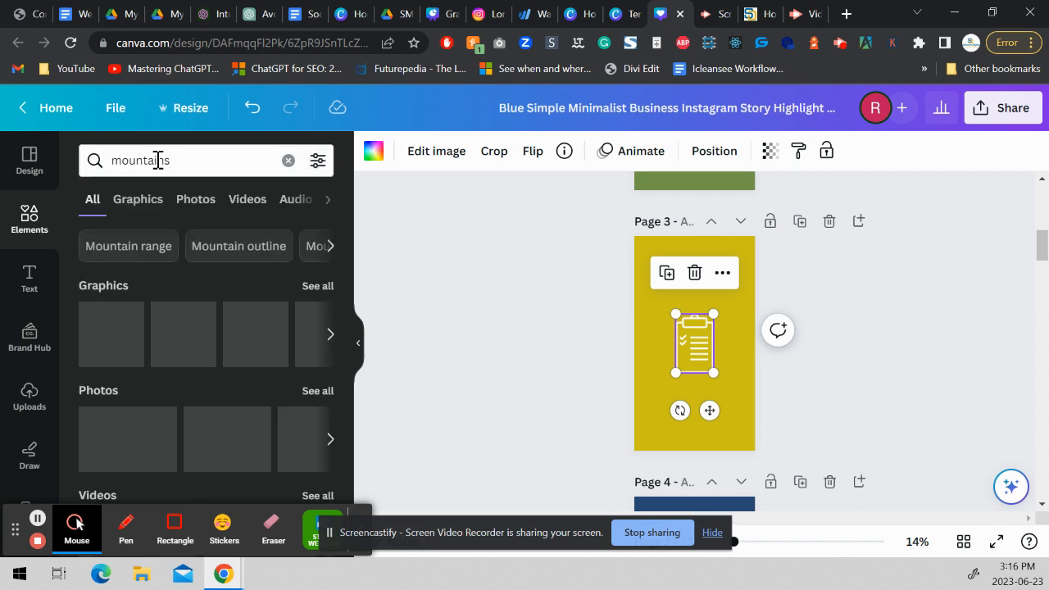
{"action": "left_click", "coordinate": [320, 286]}
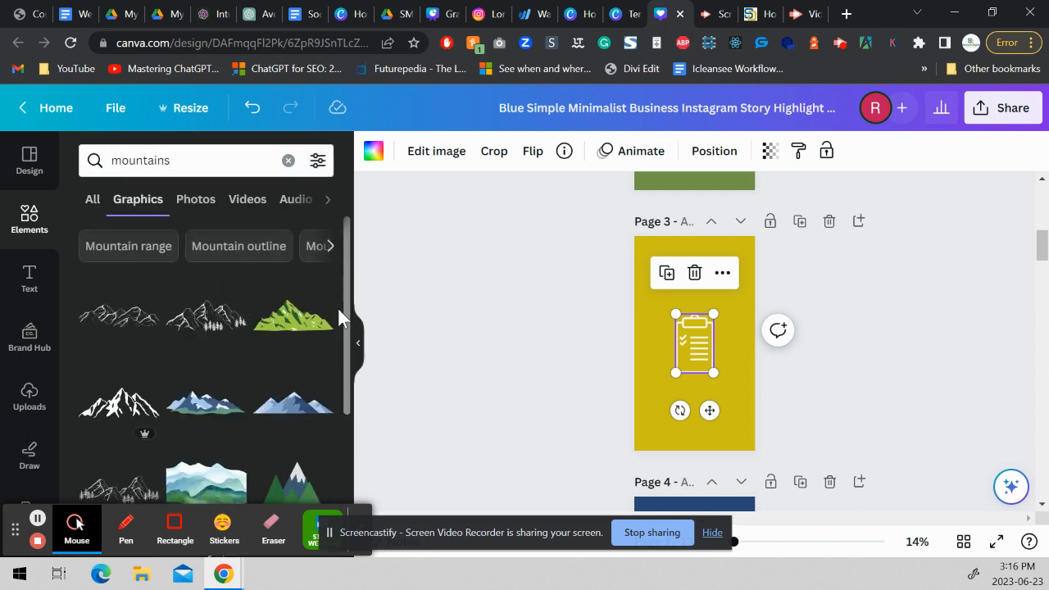
Try placing the outlined mountain range with trees over the clipboard icon on page 3.
{"action": "left_click_drag", "start_coordinate": [345, 315], "coordinate": [336, 383]}
{"action": "mouse_move", "coordinate": [125, 379]}
{"action": "left_mouse_down"}
{"action": "mouse_move", "coordinate": [316, 423]}
{"action": "mouse_move", "coordinate": [674, 374]}
{"action": "mouse_move", "coordinate": [716, 393]}
{"action": "left_mouse_up"}
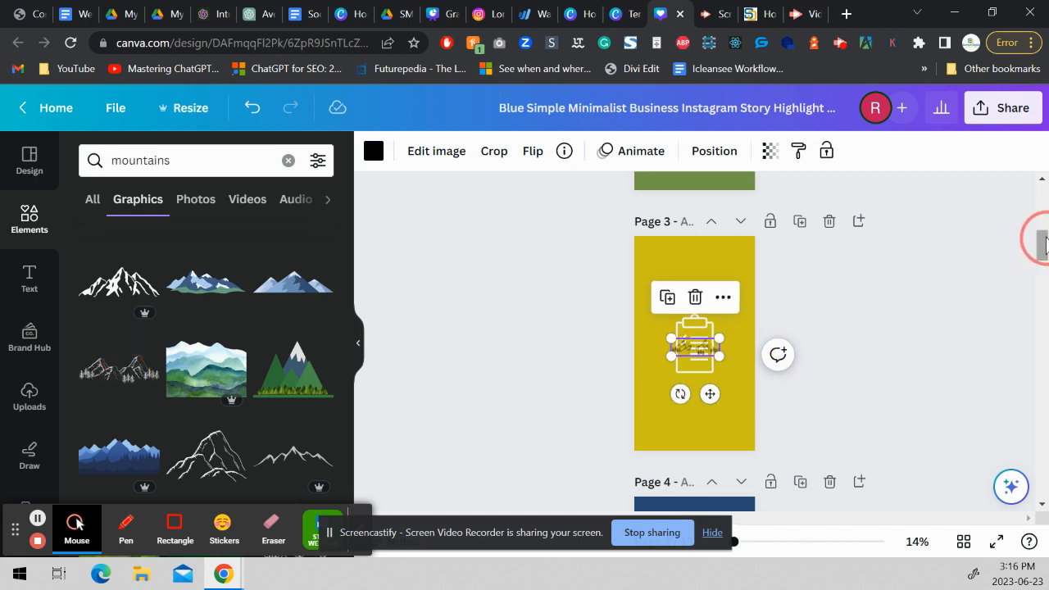
{"action": "scroll", "coordinate": [1041, 240], "scroll_direction": "up", "scroll_amount": 1}
{"action": "left_click_drag", "start_coordinate": [1042, 240], "coordinate": [1041, 230]}
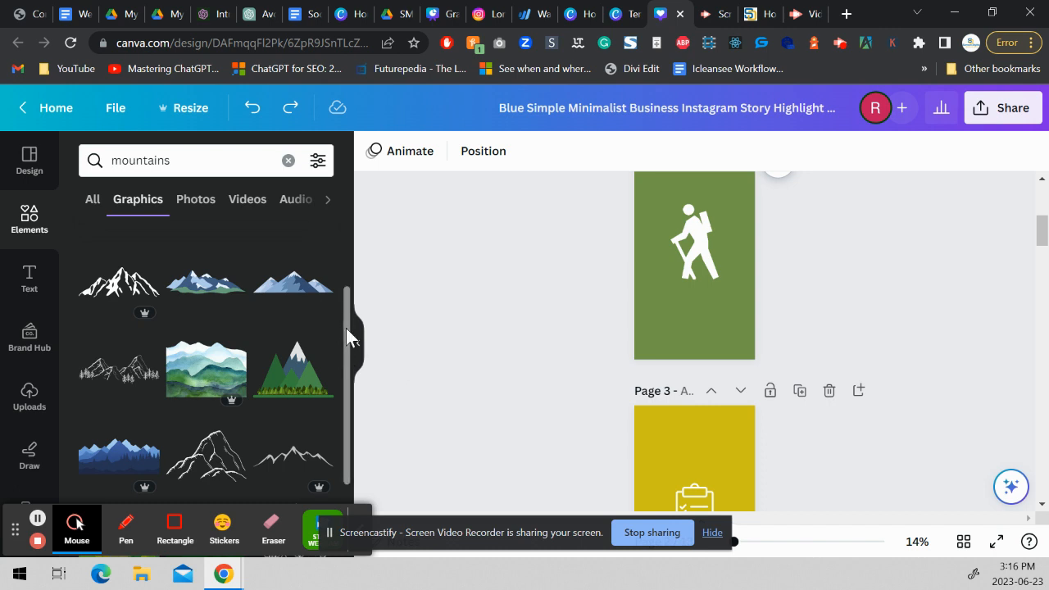
Add the solid white mountain peaks graphic to page 3 and delete the clipboard icon.
{"action": "left_click_drag", "start_coordinate": [347, 329], "coordinate": [330, 404]}
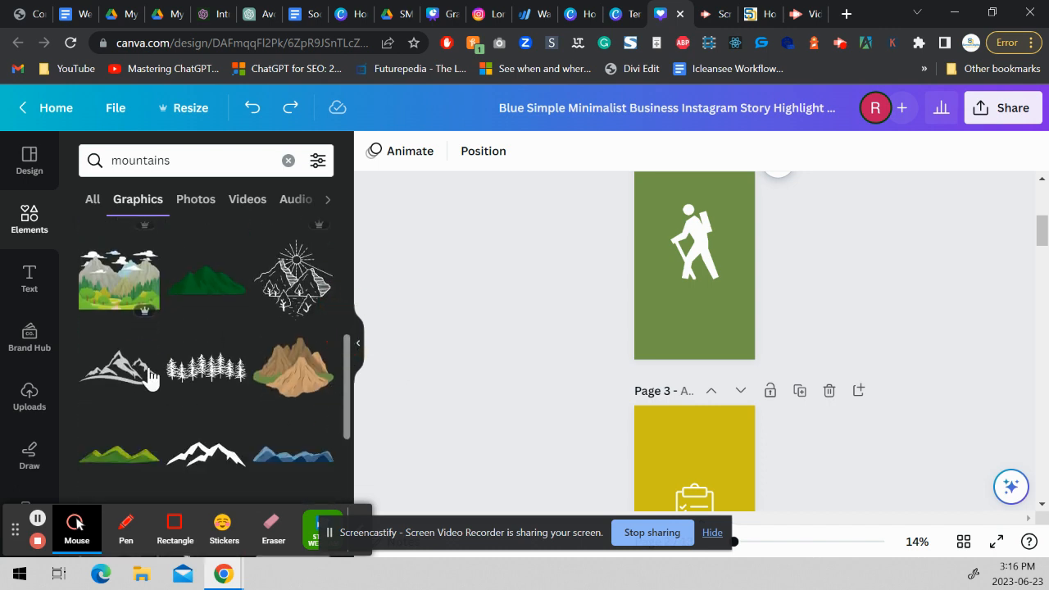
{"action": "mouse_move", "coordinate": [143, 376]}
{"action": "left_mouse_down"}
{"action": "mouse_move", "coordinate": [286, 386]}
{"action": "mouse_move", "coordinate": [167, 395]}
{"action": "mouse_move", "coordinate": [126, 369]}
{"action": "left_mouse_up"}
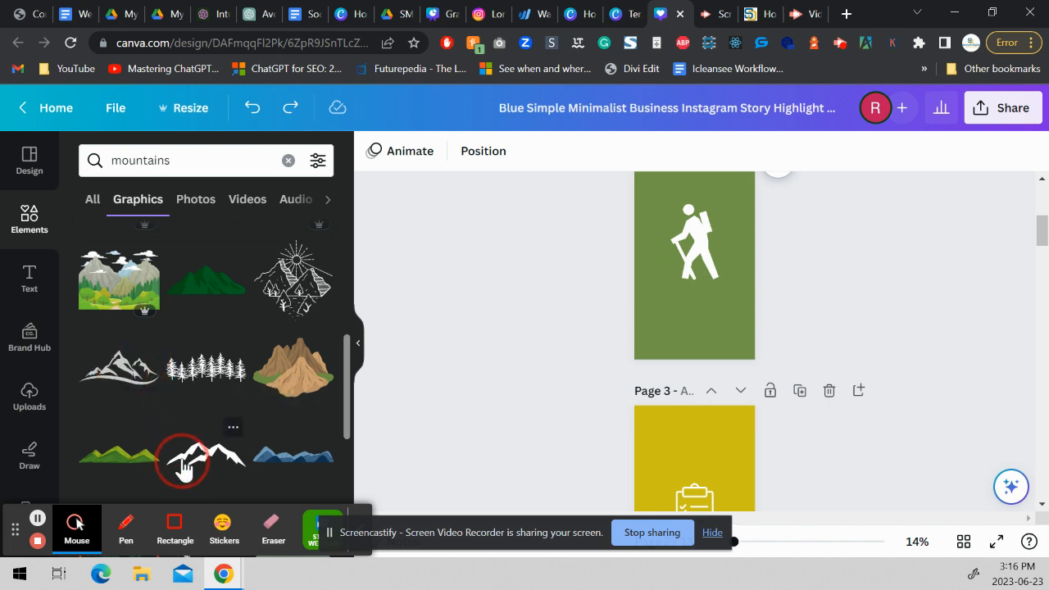
{"action": "left_click_drag", "start_coordinate": [201, 454], "coordinate": [685, 464]}
{"action": "left_click", "coordinate": [1041, 238]}
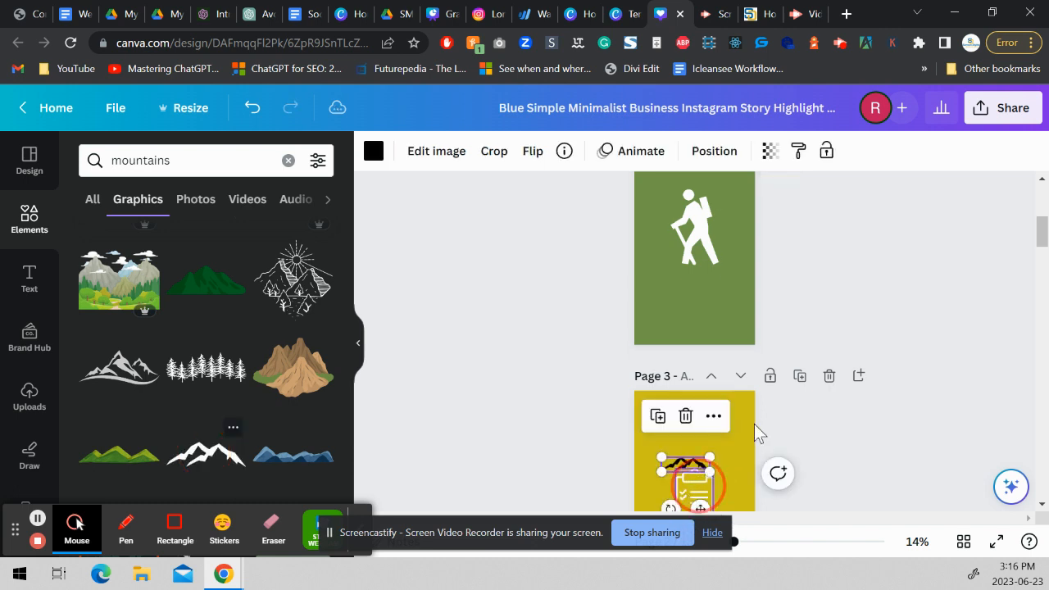
{"action": "left_click_drag", "start_coordinate": [1042, 242], "coordinate": [1042, 260]}
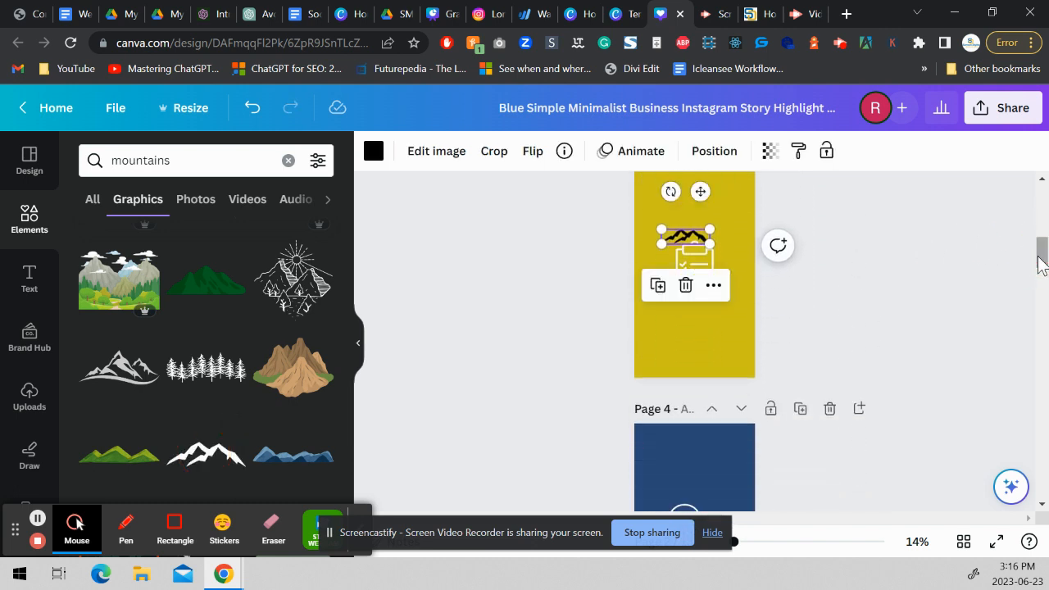
{"action": "left_click", "coordinate": [697, 273]}
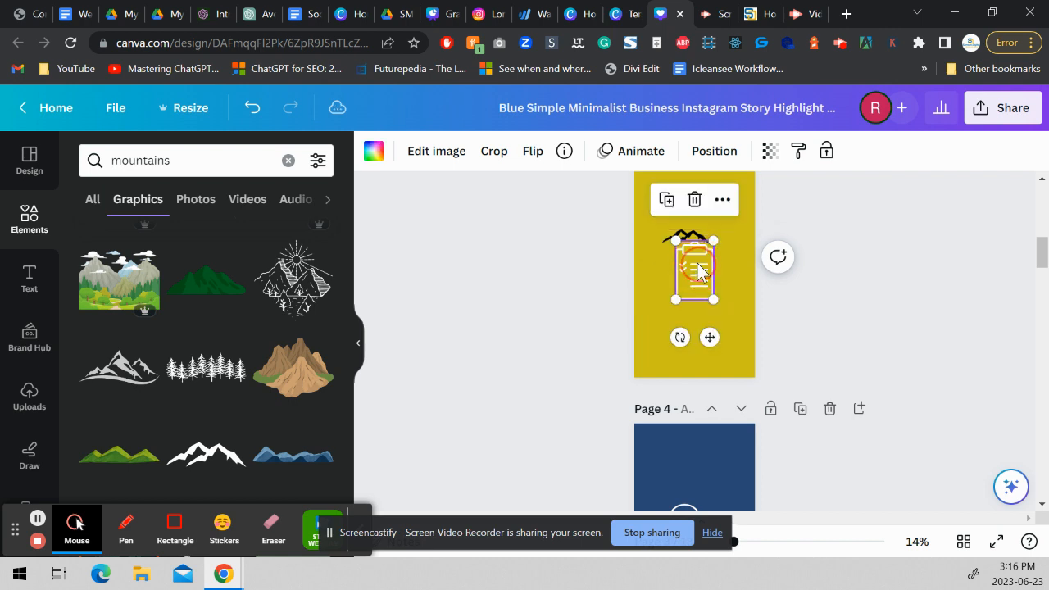
{"action": "key", "text": "Delete"}
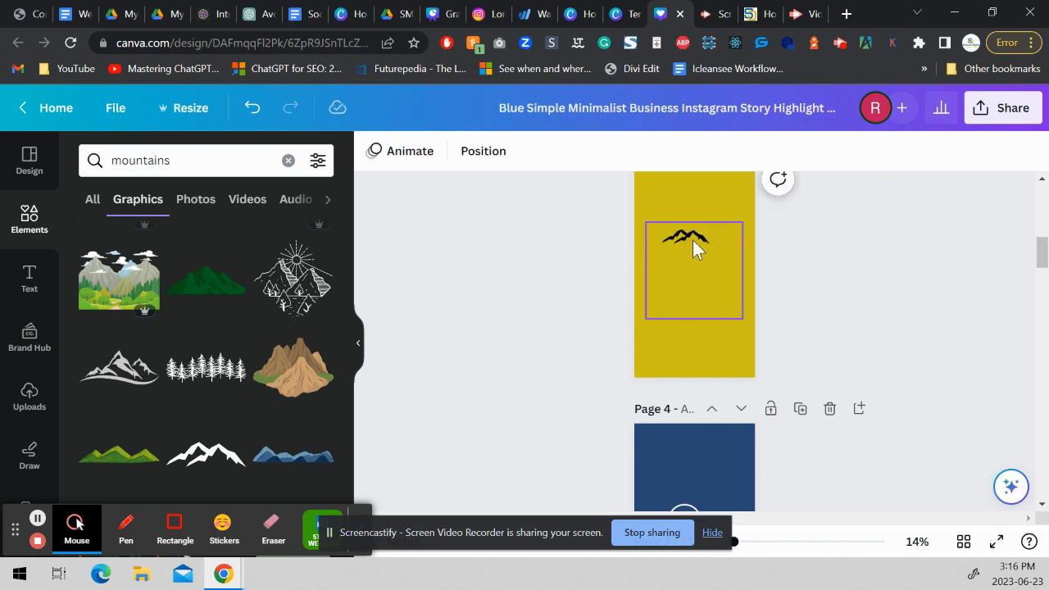
Enlarge the mountain graphic on page 3 to about 836 by 259 and center it on the page.
{"action": "left_click", "coordinate": [687, 239]}
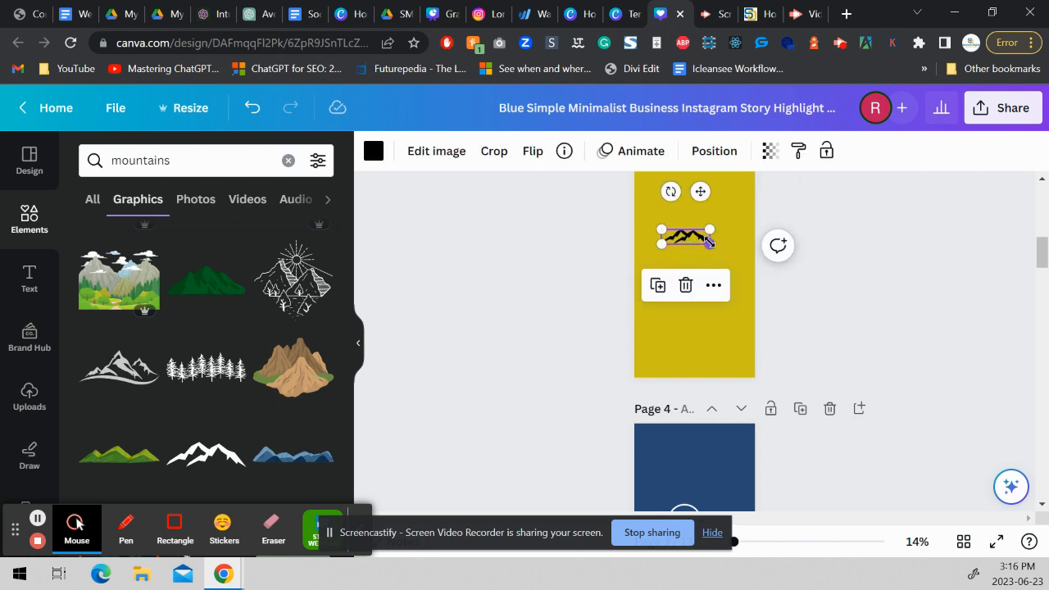
{"action": "left_click_drag", "start_coordinate": [724, 258], "coordinate": [749, 281]}
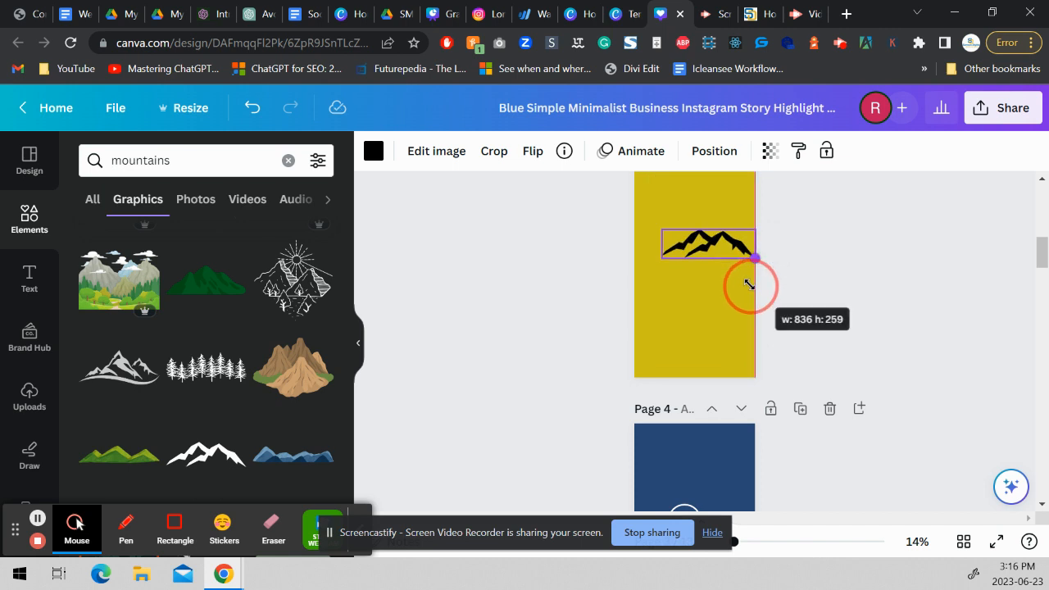
{"action": "left_click", "coordinate": [871, 344]}
{"action": "left_click_drag", "start_coordinate": [708, 246], "coordinate": [697, 253]}
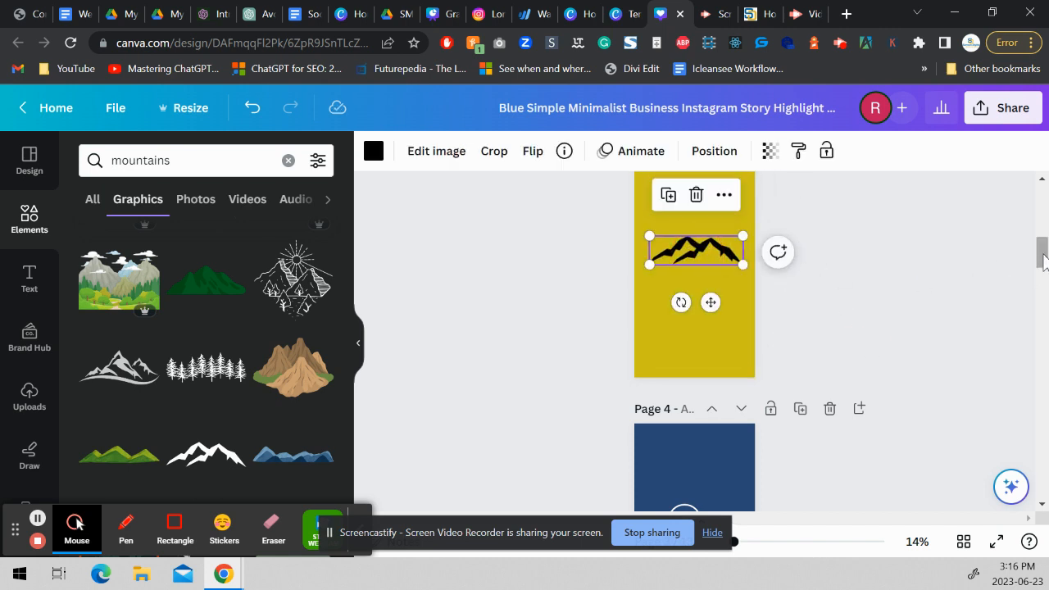
{"action": "left_click_drag", "start_coordinate": [1043, 259], "coordinate": [1038, 241]}
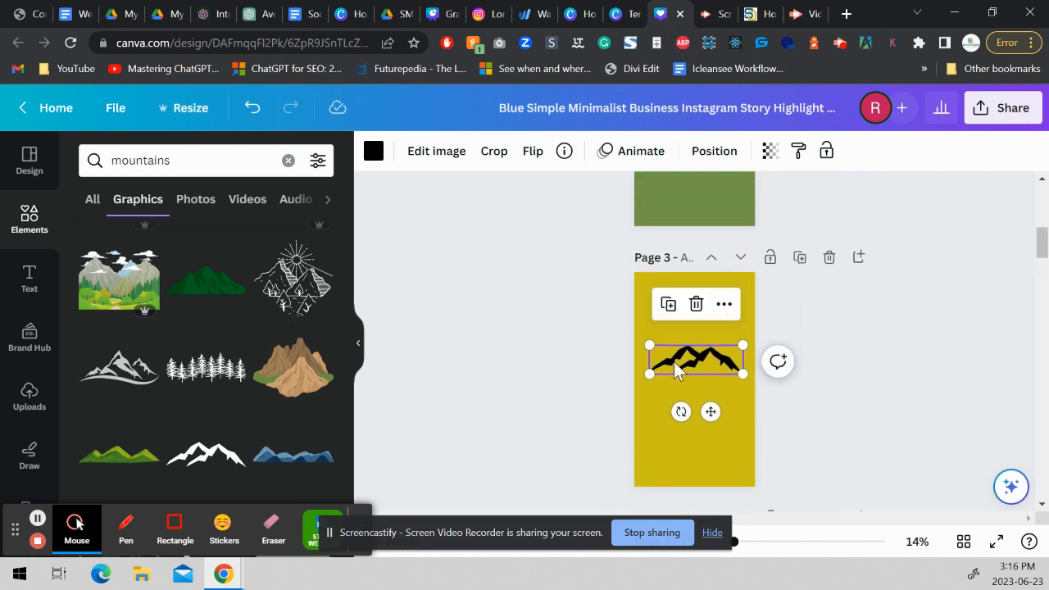
{"action": "left_click_drag", "start_coordinate": [687, 371], "coordinate": [685, 384]}
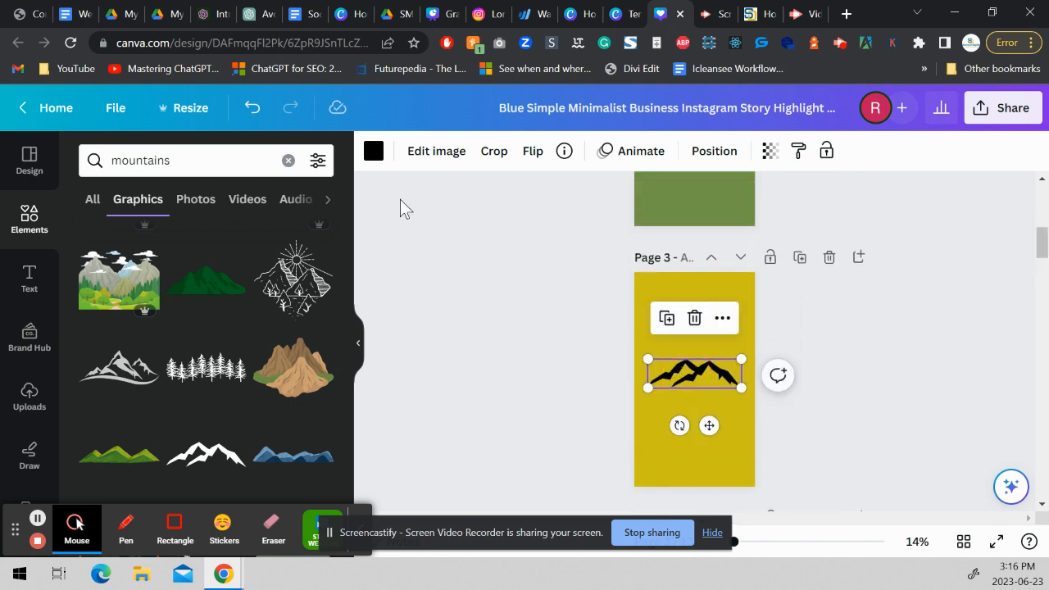
Recolor the mountain graphic on page 3 white using the document colors.
{"action": "left_click", "coordinate": [371, 154]}
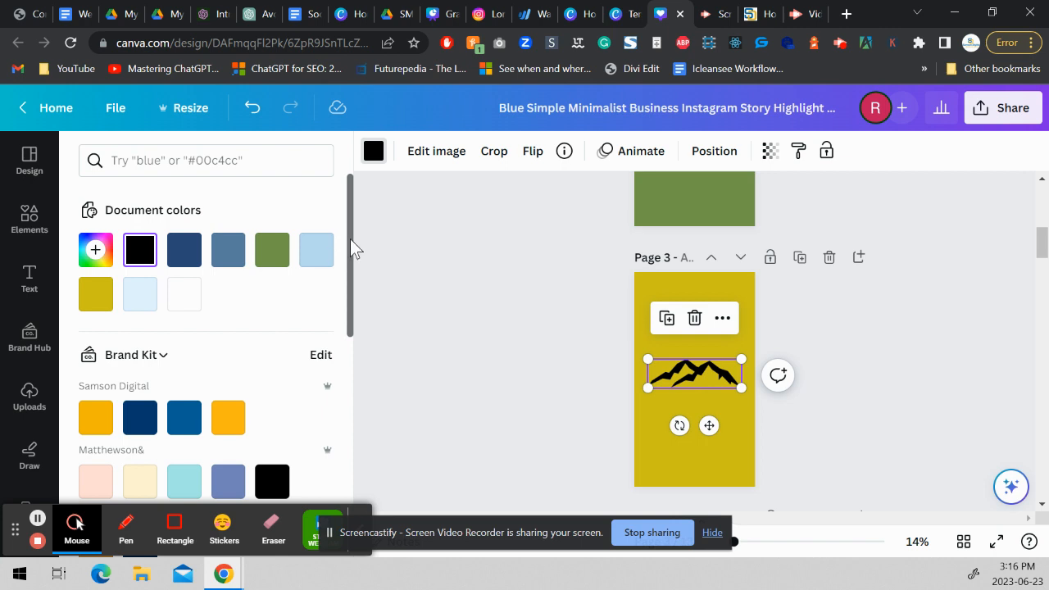
{"action": "left_click_drag", "start_coordinate": [353, 246], "coordinate": [351, 388]}
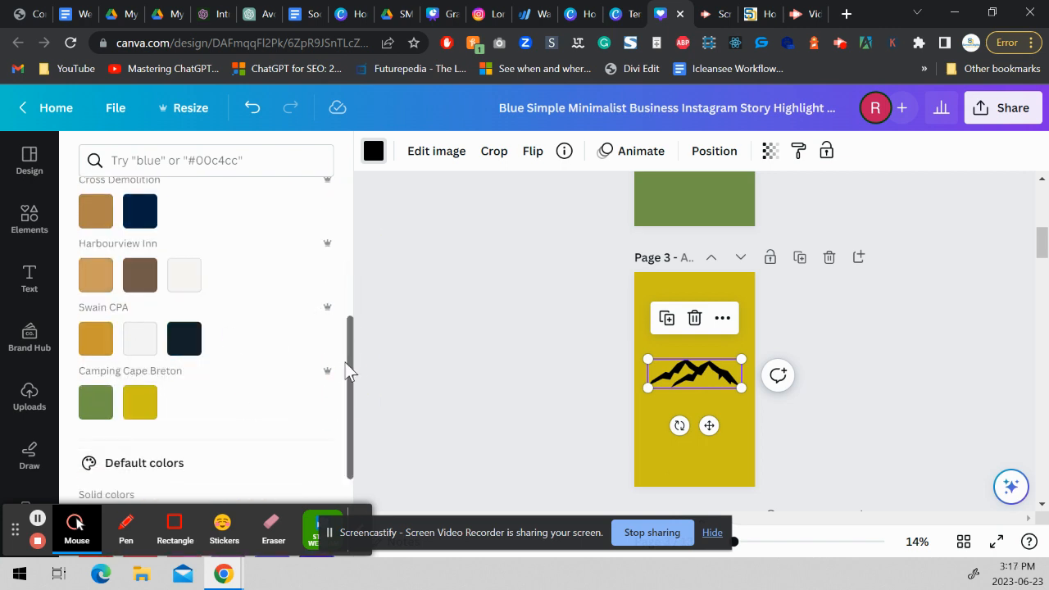
{"action": "left_click_drag", "start_coordinate": [349, 368], "coordinate": [345, 251]}
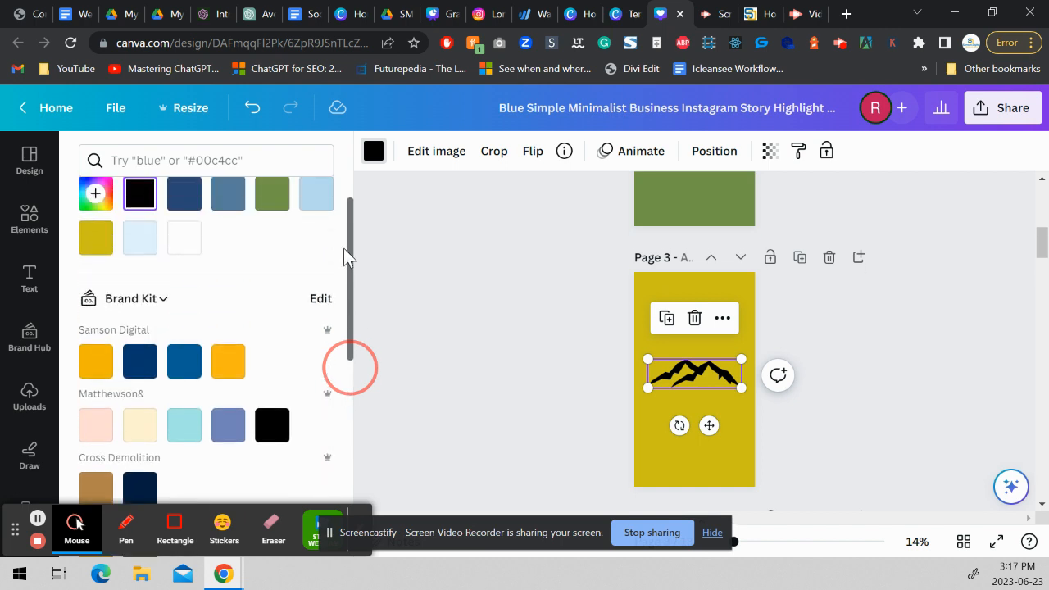
{"action": "left_click", "coordinate": [184, 239]}
{"action": "key", "text": "Escape"}
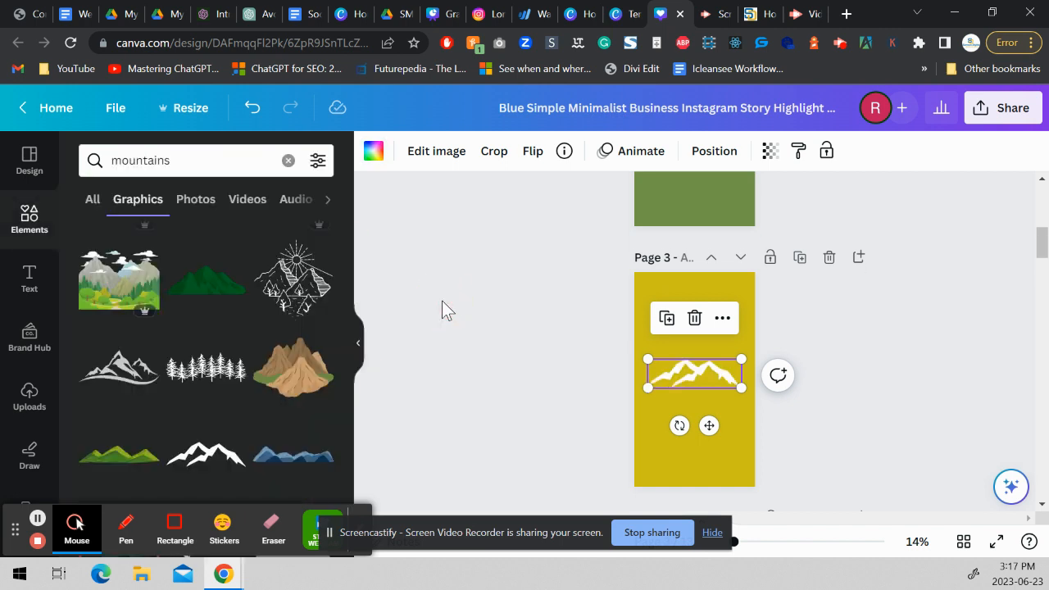
Change the page 4 background to the green from the Camping Cape Breton brand kit.
{"action": "left_click_drag", "start_coordinate": [346, 378], "coordinate": [326, 443]}
{"action": "left_click_drag", "start_coordinate": [1040, 242], "coordinate": [1039, 277]}
{"action": "left_click", "coordinate": [691, 291]}
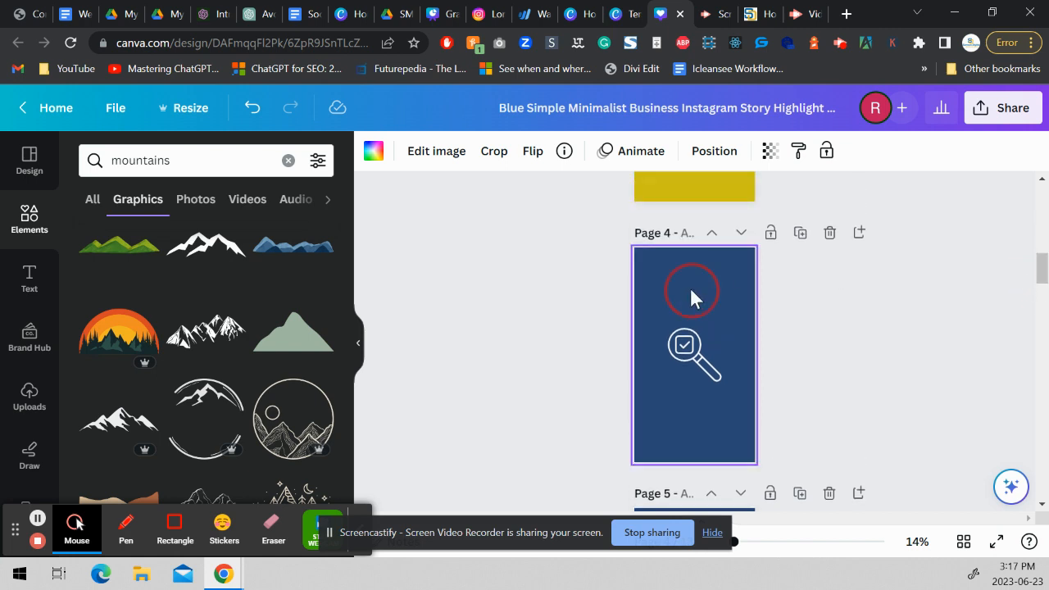
{"action": "left_click", "coordinate": [371, 159]}
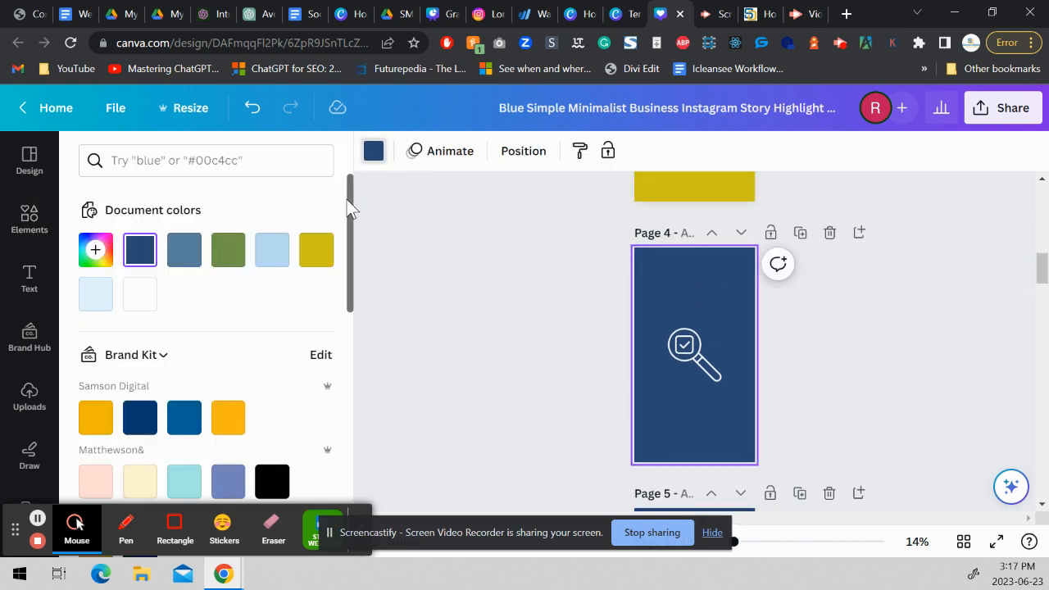
{"action": "left_click_drag", "start_coordinate": [348, 216], "coordinate": [331, 353]}
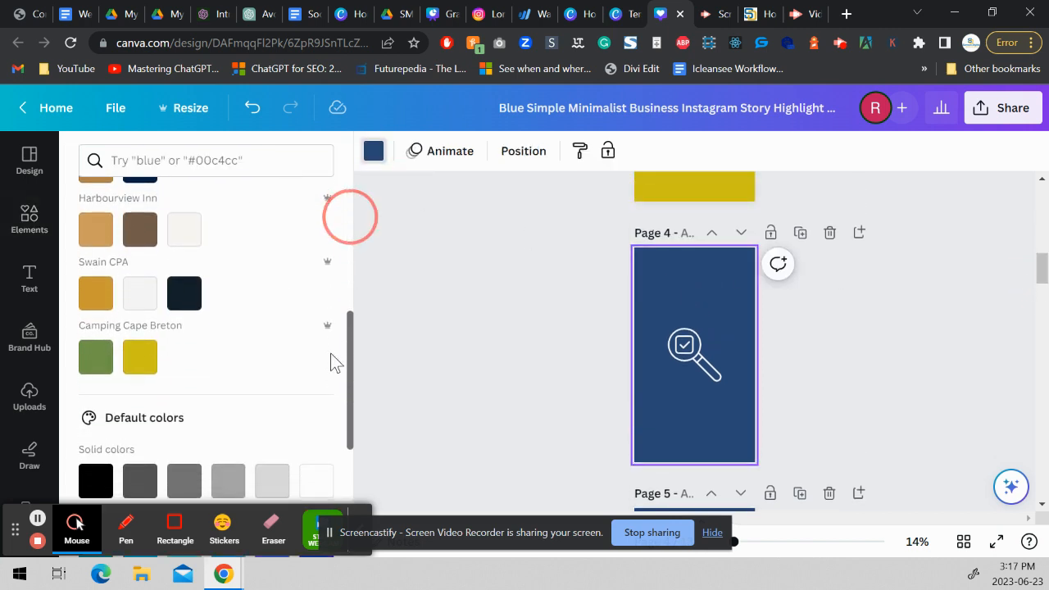
{"action": "left_click", "coordinate": [134, 361]}
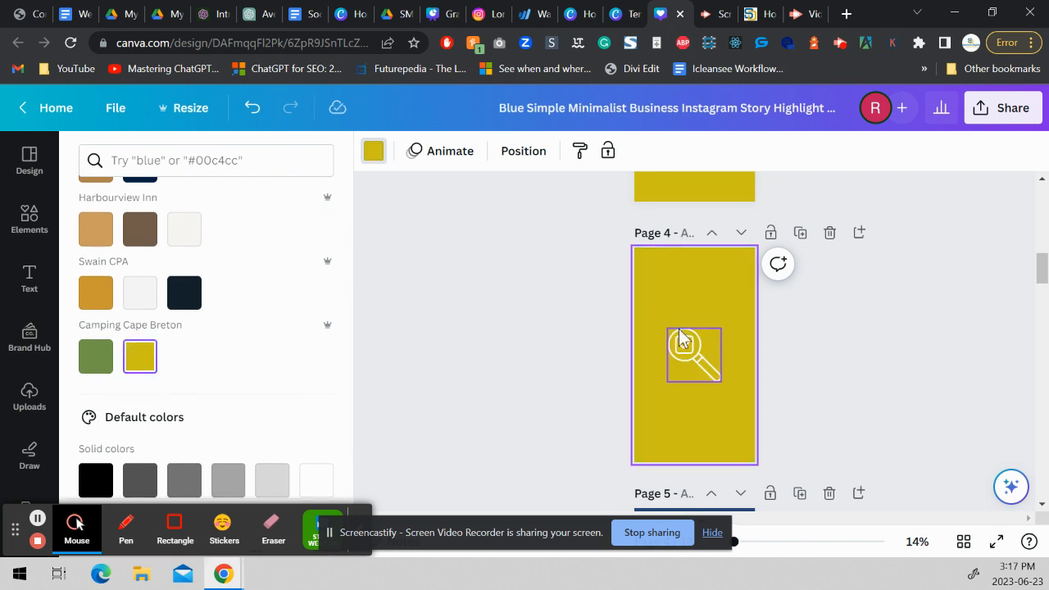
{"action": "left_click", "coordinate": [92, 371]}
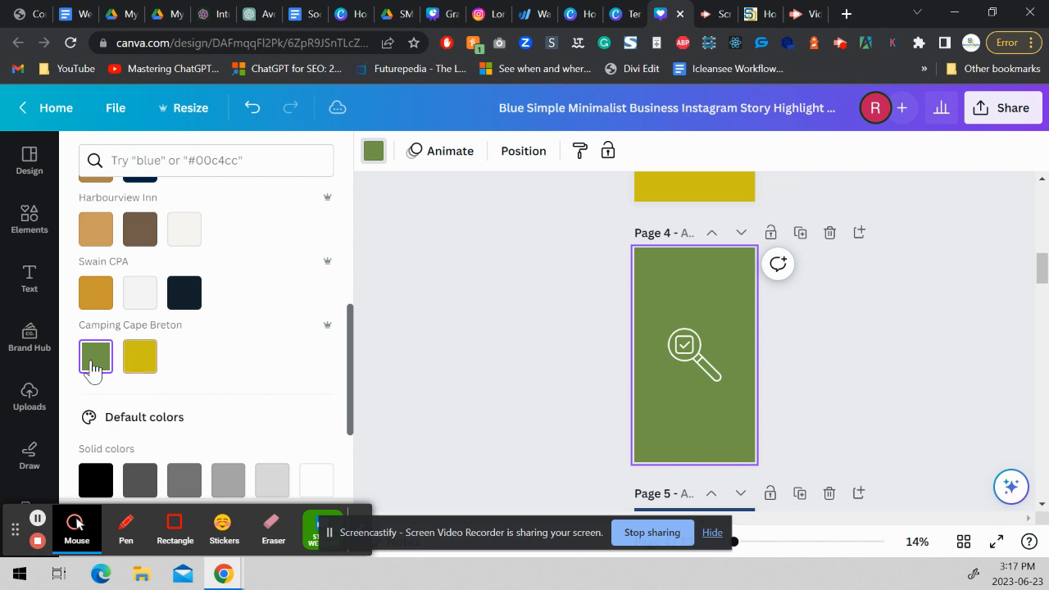
Search the elements for restaurant graphics and add the plate with fork and knife to page 4.
{"action": "left_click", "coordinate": [33, 220]}
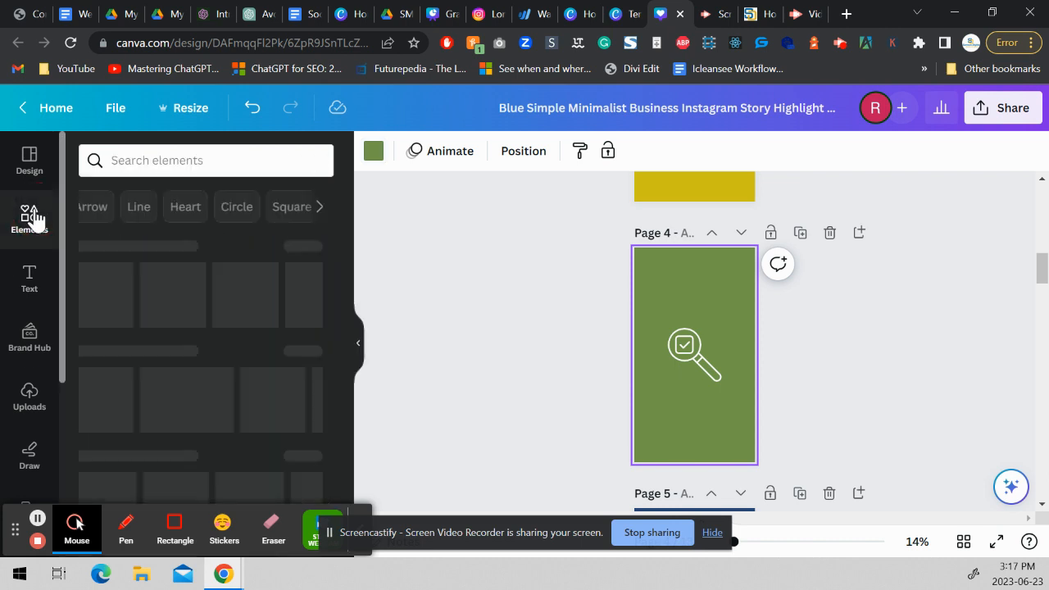
{"action": "left_click", "coordinate": [137, 156]}
{"action": "type", "text": "restaurant"}
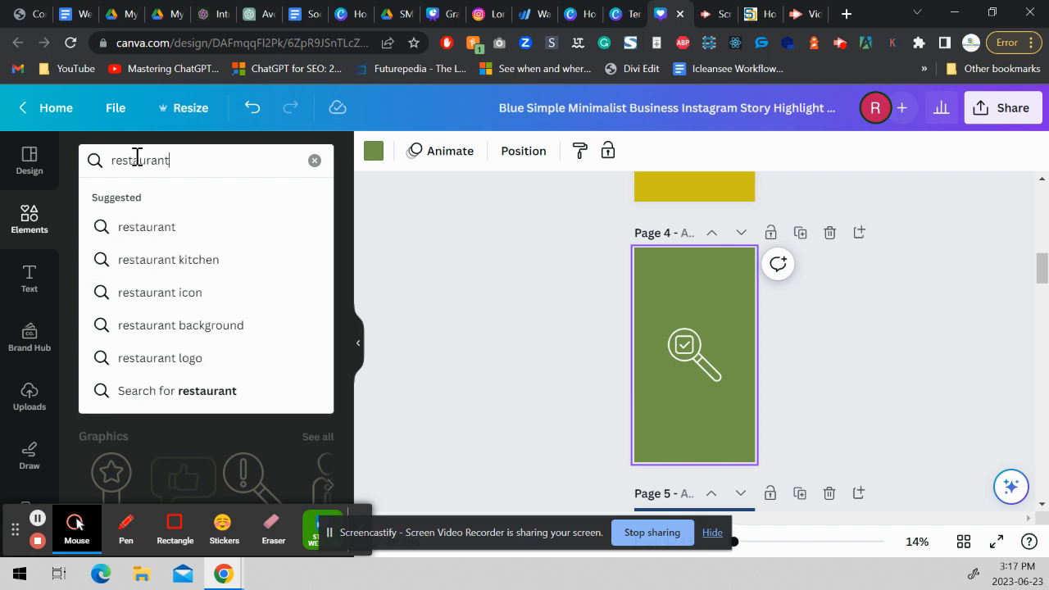
{"action": "key", "text": "Return"}
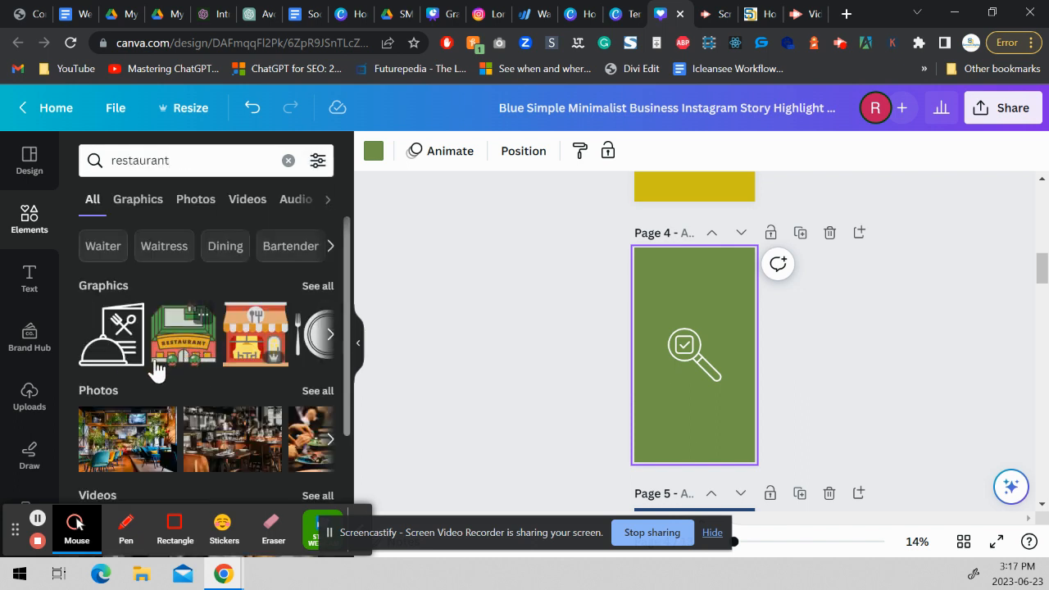
{"action": "left_click", "coordinate": [322, 286]}
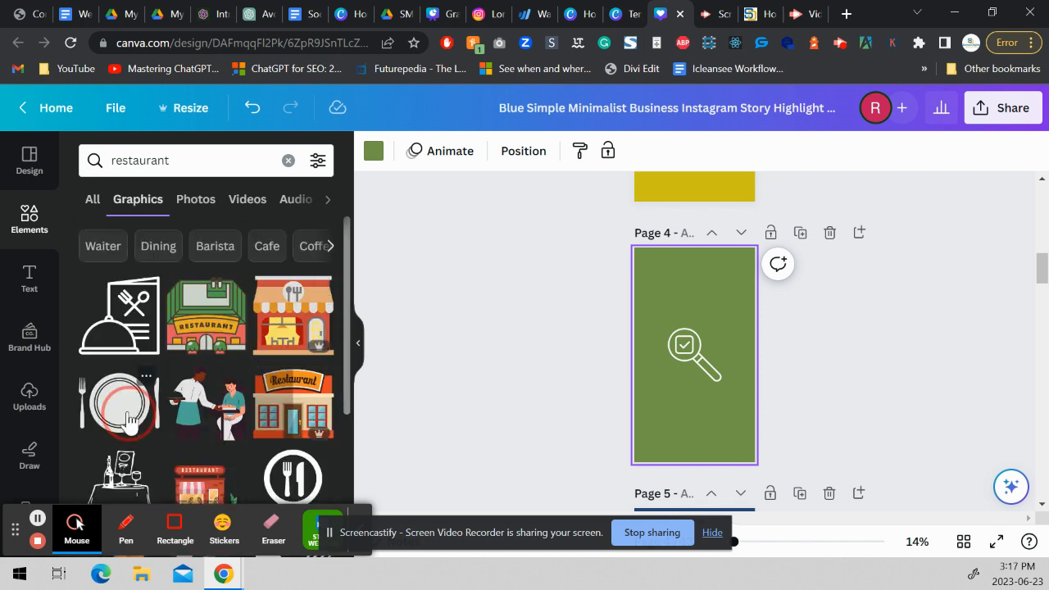
{"action": "left_click_drag", "start_coordinate": [123, 407], "coordinate": [725, 393]}
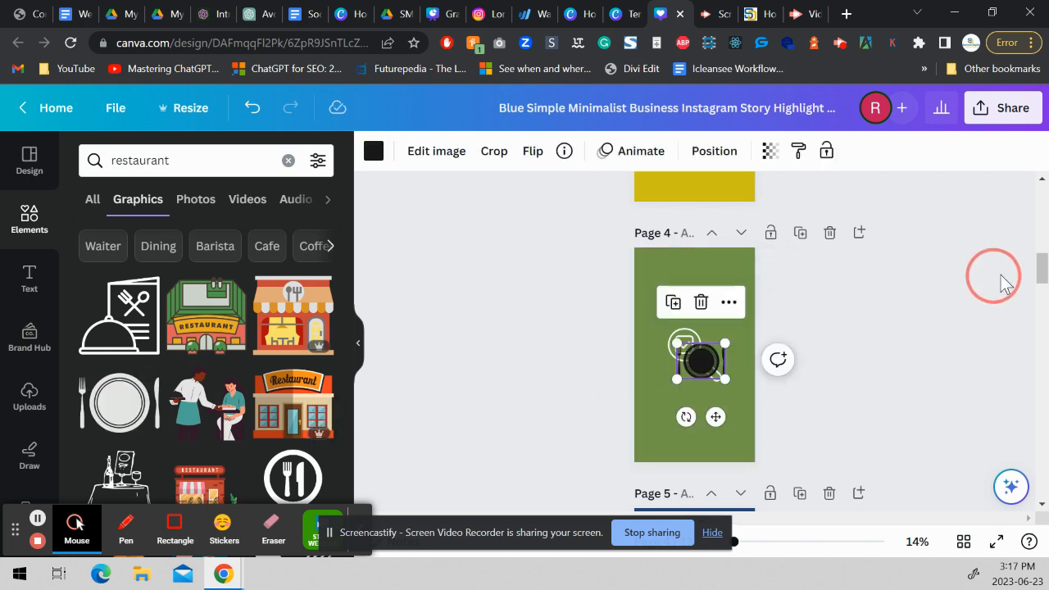
{"action": "mouse_move", "coordinate": [1041, 271]}
{"action": "left_mouse_down"}
{"action": "mouse_move", "coordinate": [1033, 227]}
{"action": "mouse_move", "coordinate": [1020, 259]}
{"action": "mouse_move", "coordinate": [1038, 270]}
{"action": "left_mouse_up"}
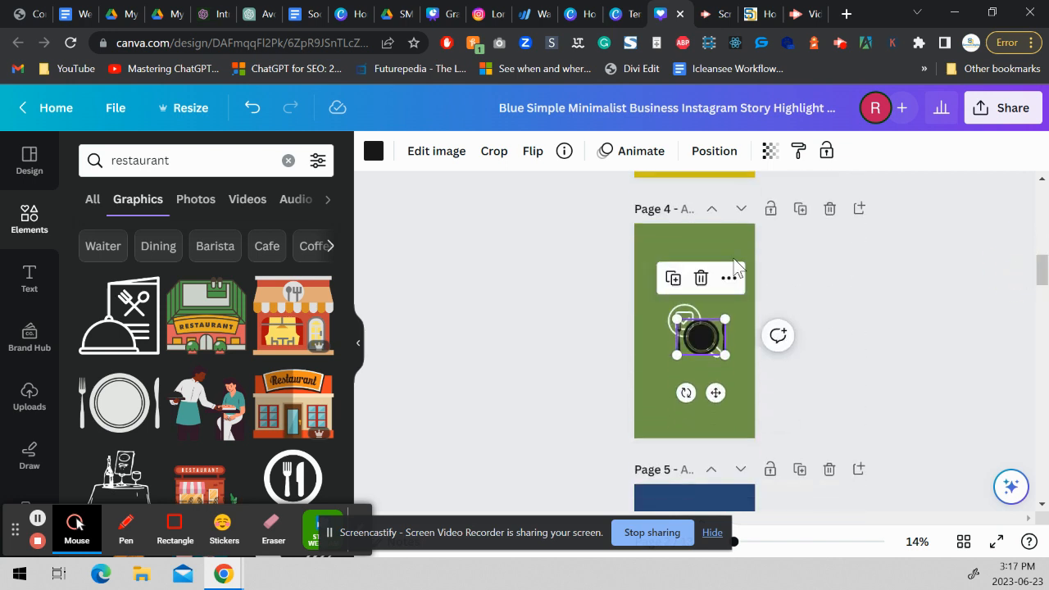
{"action": "key", "text": "Delete"}
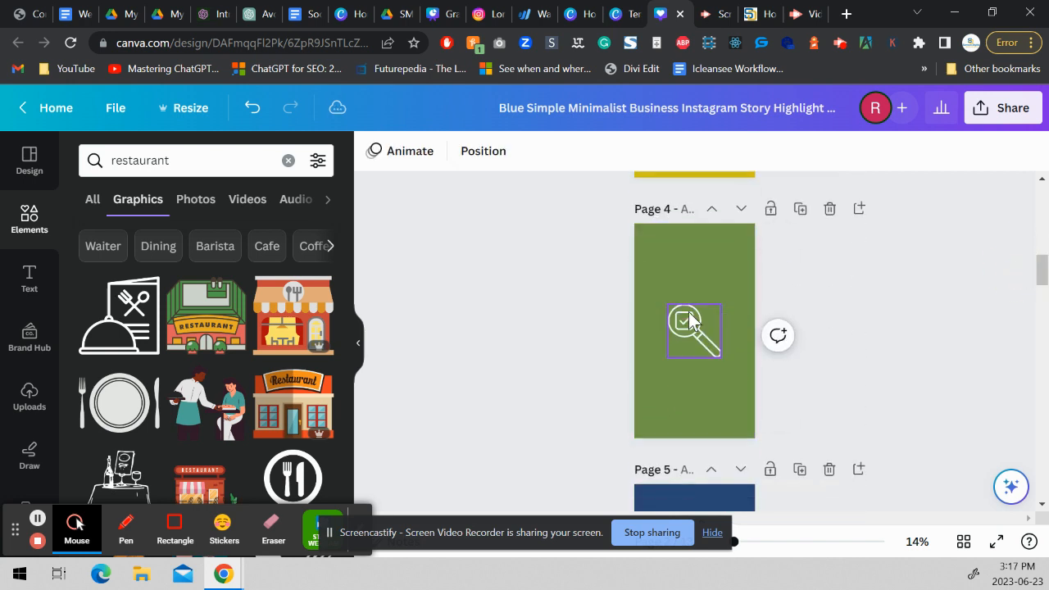
{"action": "key", "text": "ctrl+z"}
Move the plate graphic clear of the magnifying glass icon on page 4 and delete that icon.
{"action": "left_click_drag", "start_coordinate": [696, 338], "coordinate": [687, 381]}
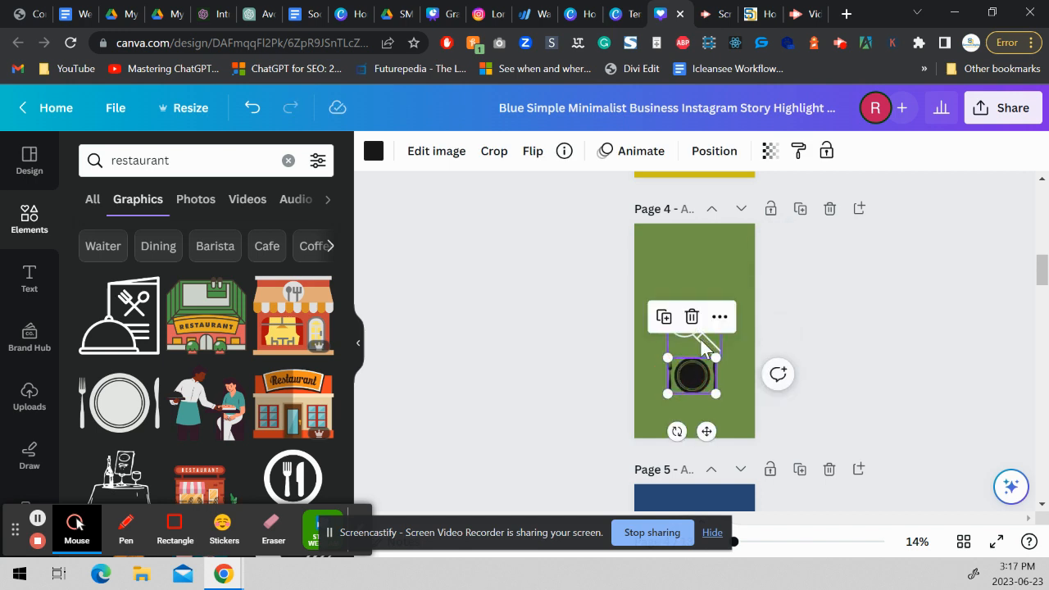
{"action": "left_click", "coordinate": [701, 341]}
{"action": "key", "text": "Delete"}
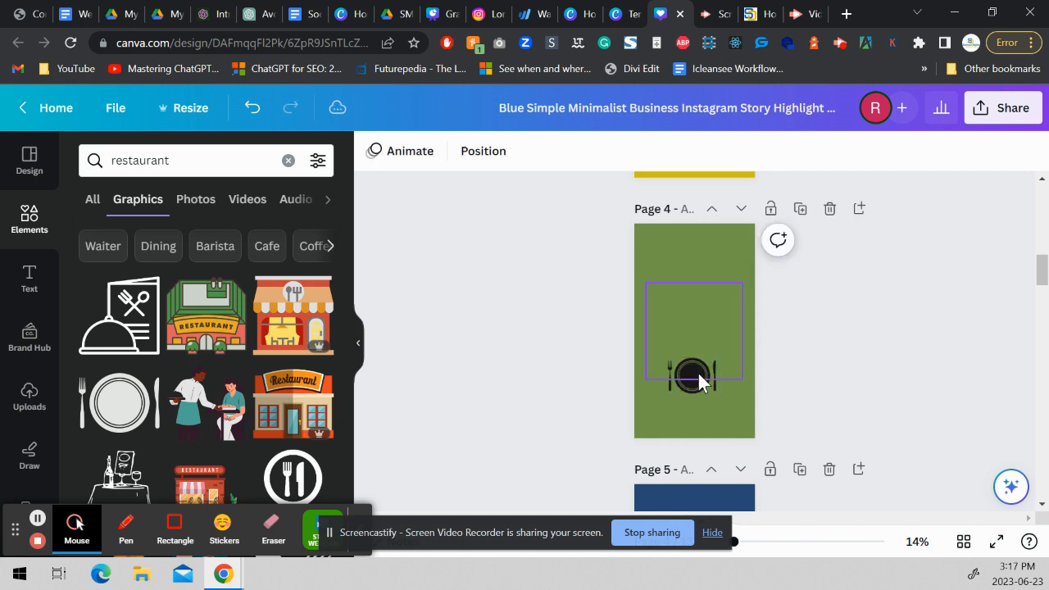
Enlarge and center the plate graphic on page 4 and recolor it white using the document colors.
{"action": "left_click_drag", "start_coordinate": [690, 388], "coordinate": [693, 348]}
{"action": "left_click_drag", "start_coordinate": [671, 340], "coordinate": [736, 365]}
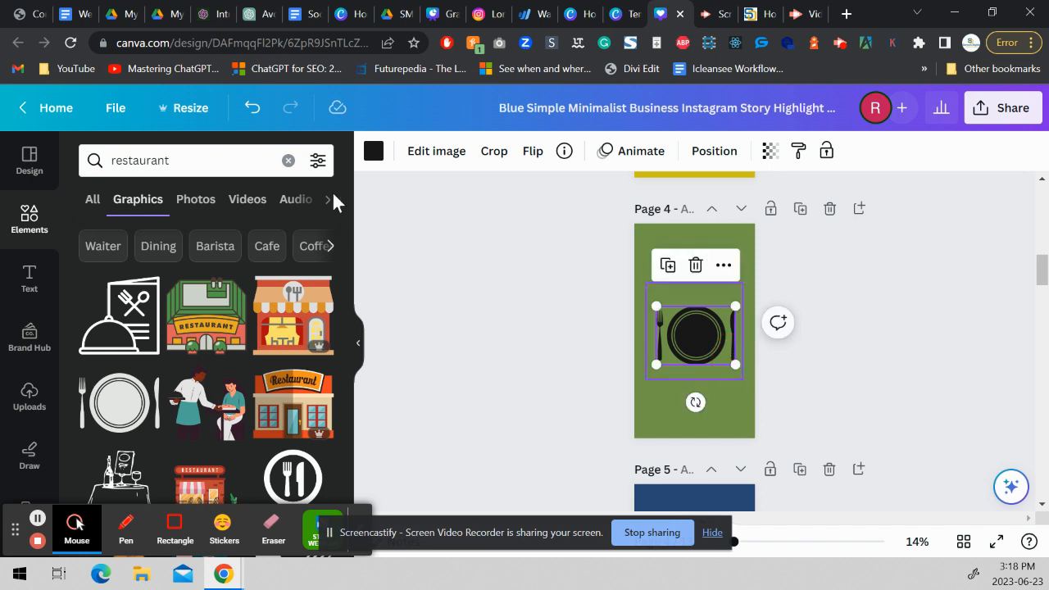
{"action": "left_click", "coordinate": [373, 151]}
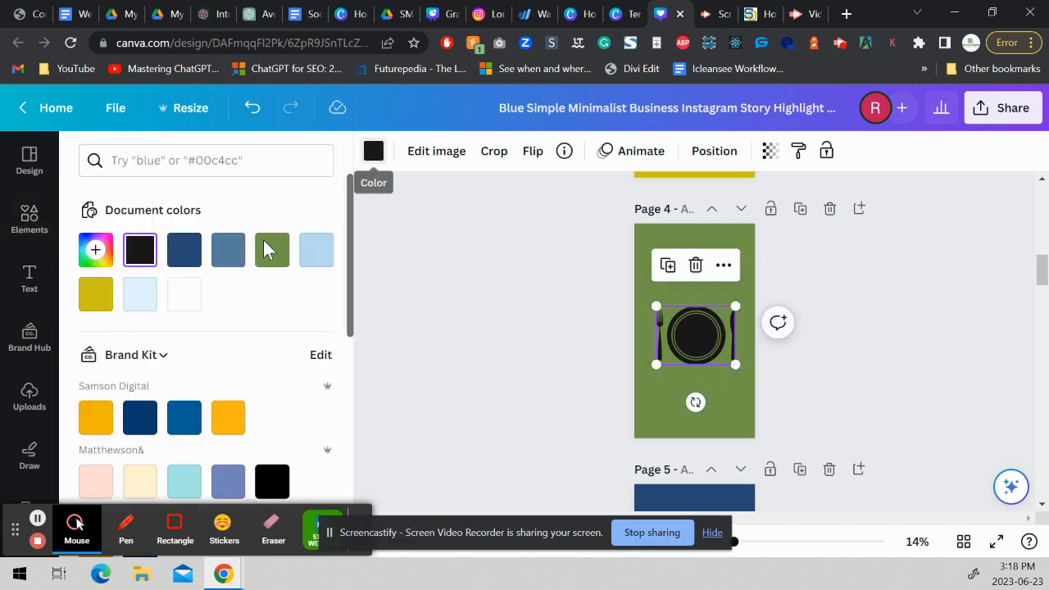
{"action": "left_click", "coordinate": [182, 290]}
{"action": "left_click", "coordinate": [487, 356]}
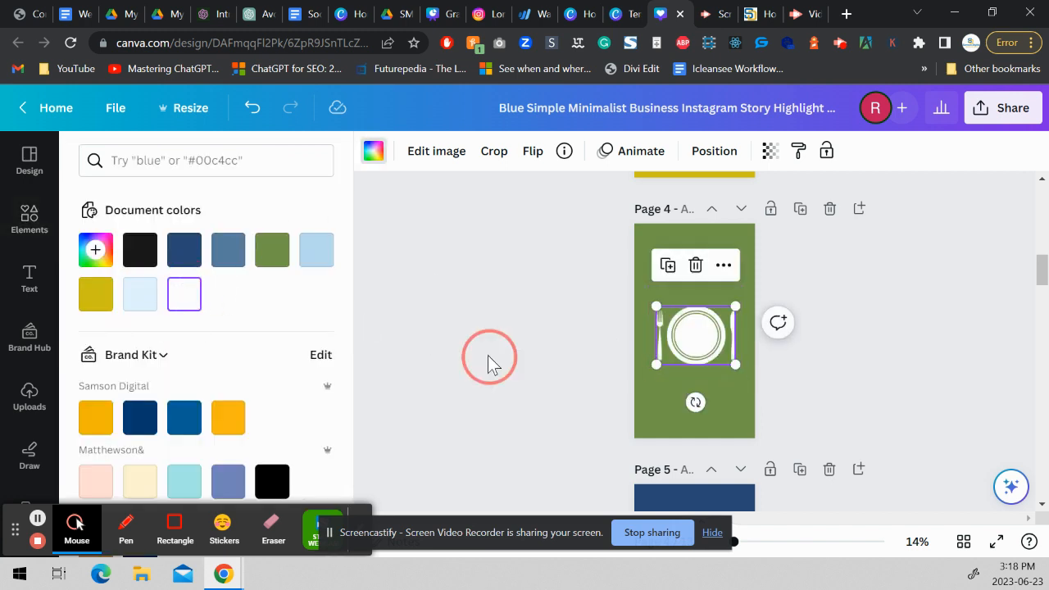
{"action": "left_click", "coordinate": [885, 274]}
Change the page 5 background to the yellow from the Camping Cape Breton brand kit.
{"action": "left_click_drag", "start_coordinate": [1037, 277], "coordinate": [1025, 303]}
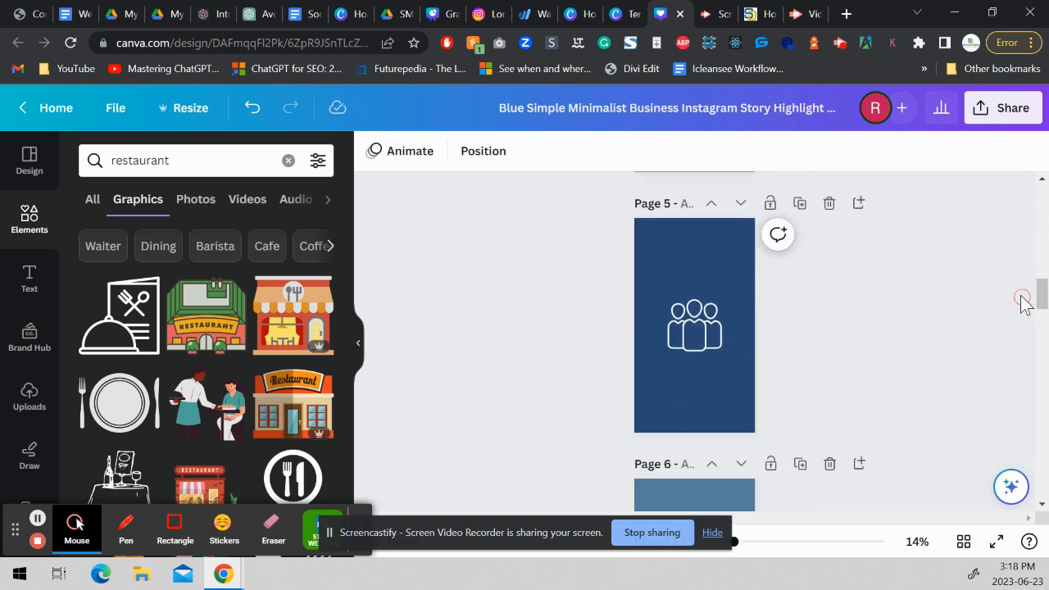
{"action": "left_click", "coordinate": [656, 233]}
{"action": "left_click", "coordinate": [369, 152]}
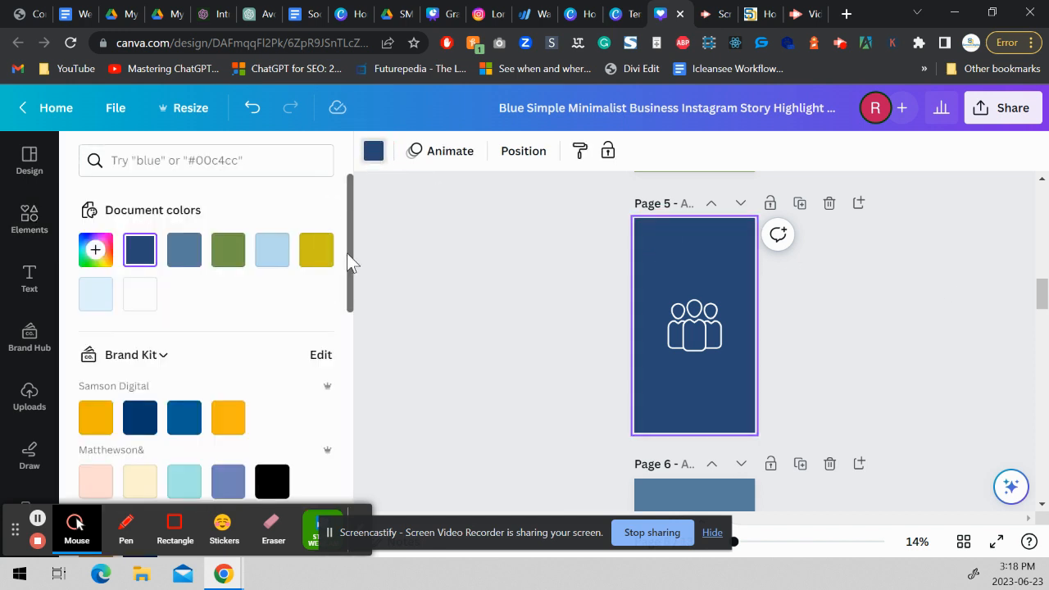
{"action": "left_click_drag", "start_coordinate": [349, 254], "coordinate": [347, 376]}
{"action": "left_click", "coordinate": [138, 401]}
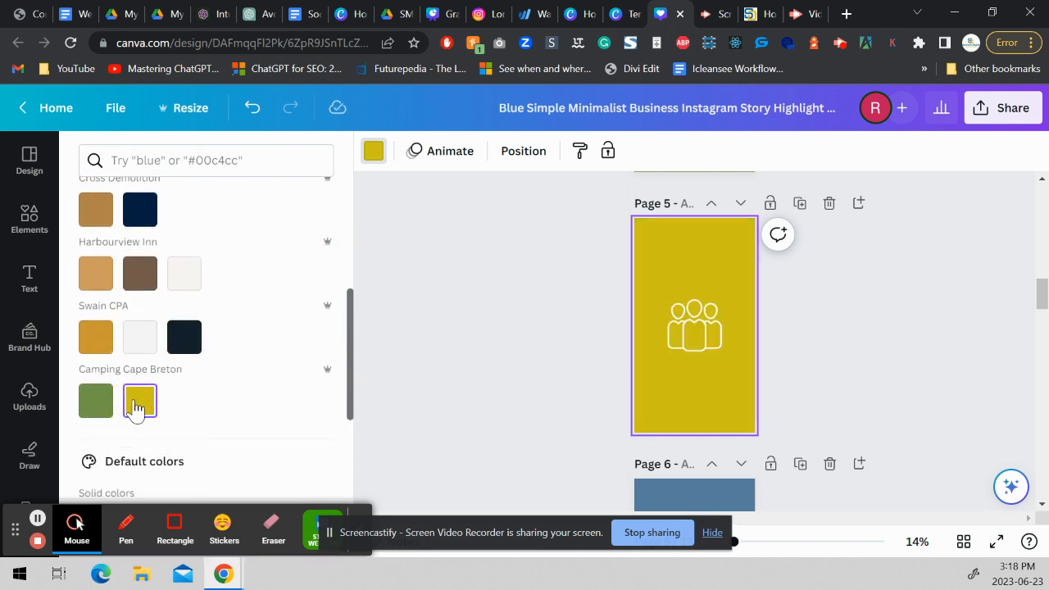
Search the elements for "accomodation" and add the solid house-with-bed graphic to page 5.
{"action": "left_click", "coordinate": [31, 240]}
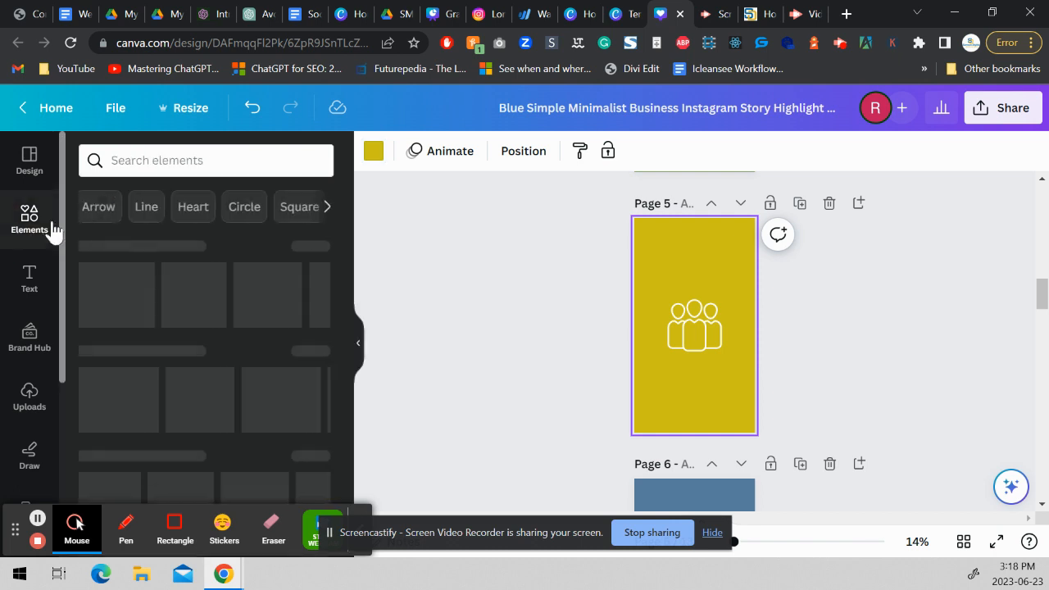
{"action": "left_click", "coordinate": [133, 159]}
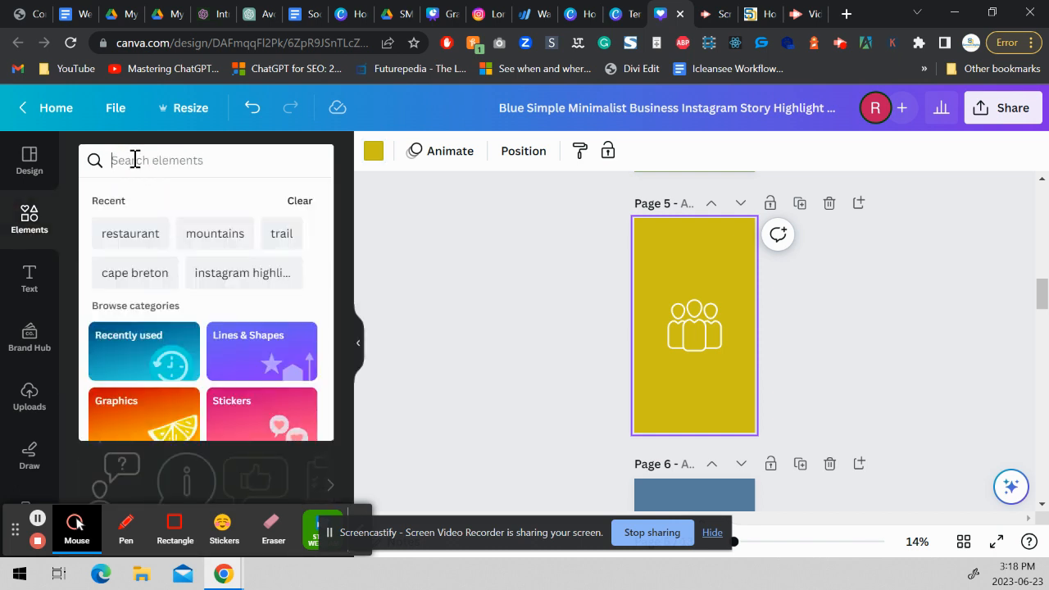
{"action": "type", "text": "Accomodation"}
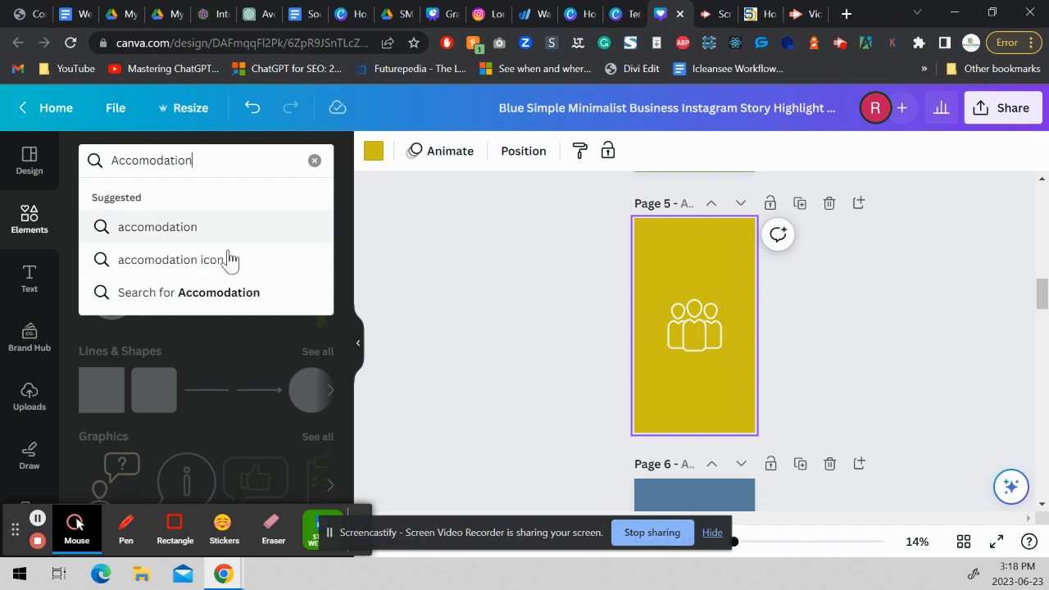
{"action": "left_click", "coordinate": [199, 242]}
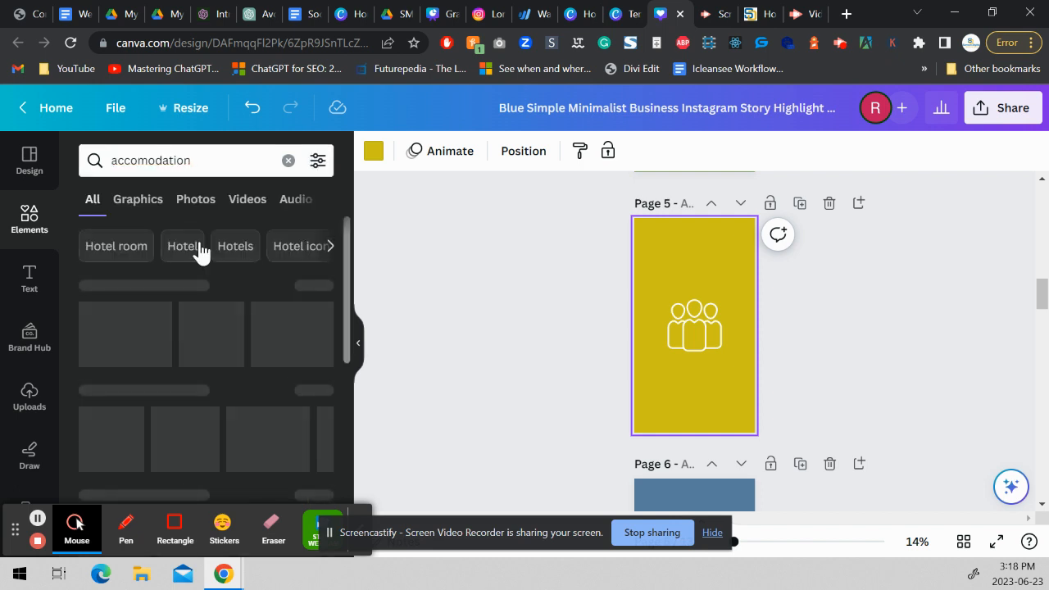
{"action": "left_click_drag", "start_coordinate": [96, 359], "coordinate": [688, 395]}
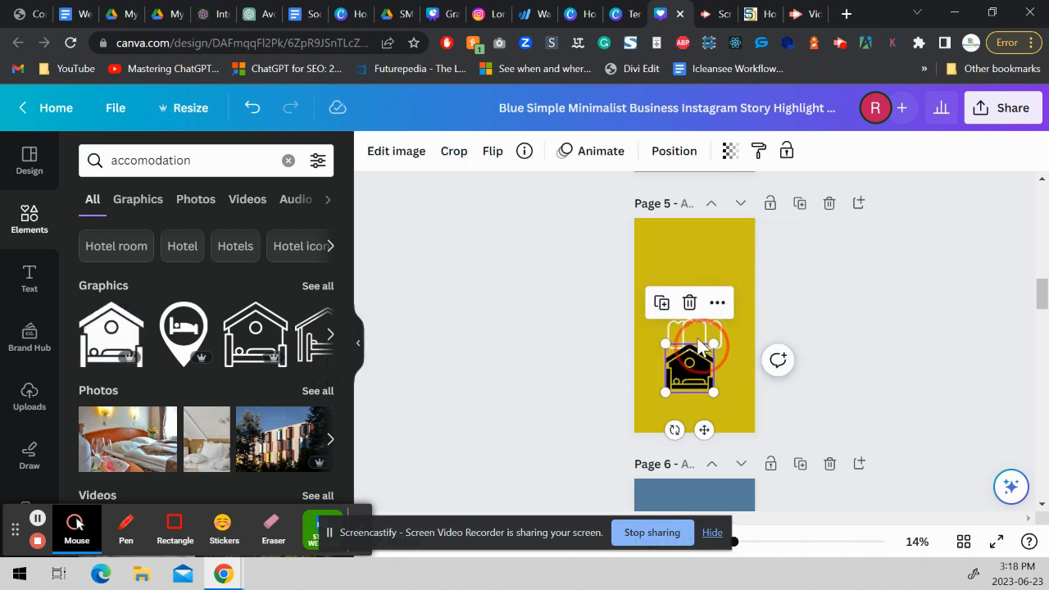
Delete the people icon from page 5 and move the enlarged house graphic to the middle of the page.
{"action": "left_click", "coordinate": [694, 330]}
{"action": "key", "text": "Delete"}
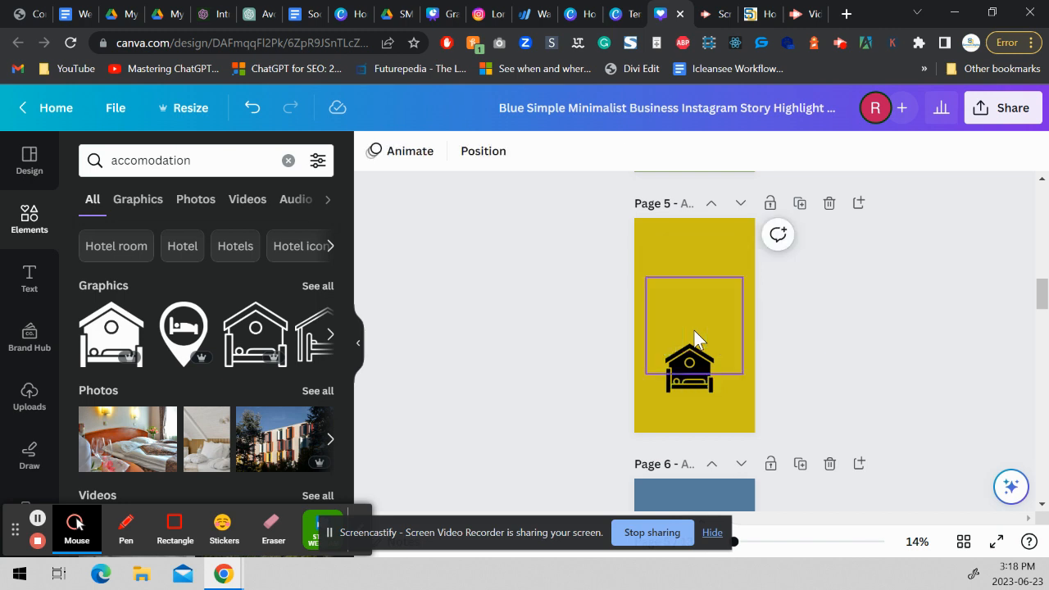
{"action": "left_click_drag", "start_coordinate": [683, 381], "coordinate": [662, 352]}
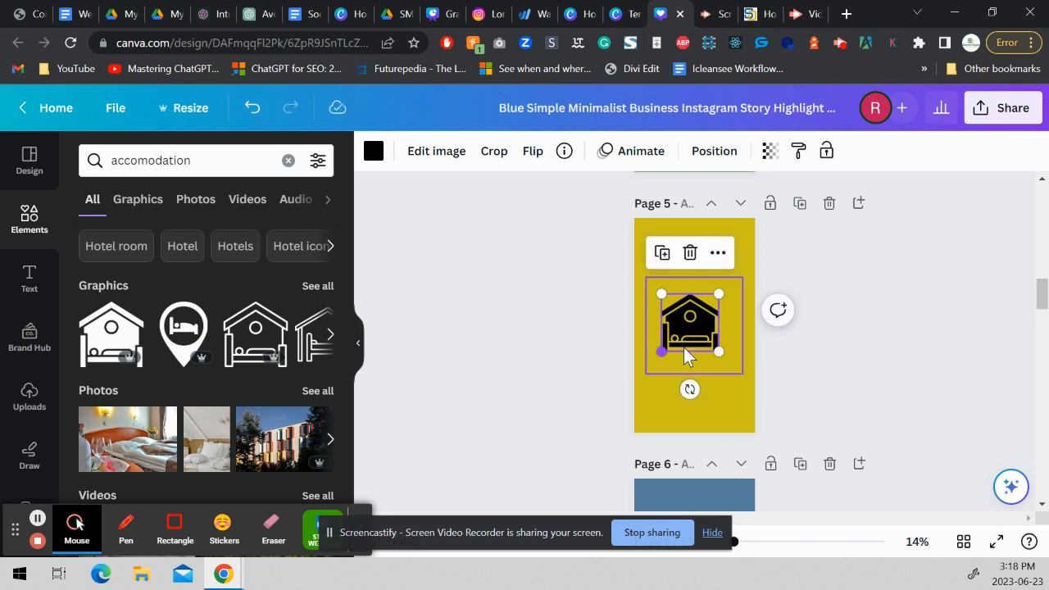
Recolor the house graphic on page 5 white using the document colors.
{"action": "left_click", "coordinate": [373, 151]}
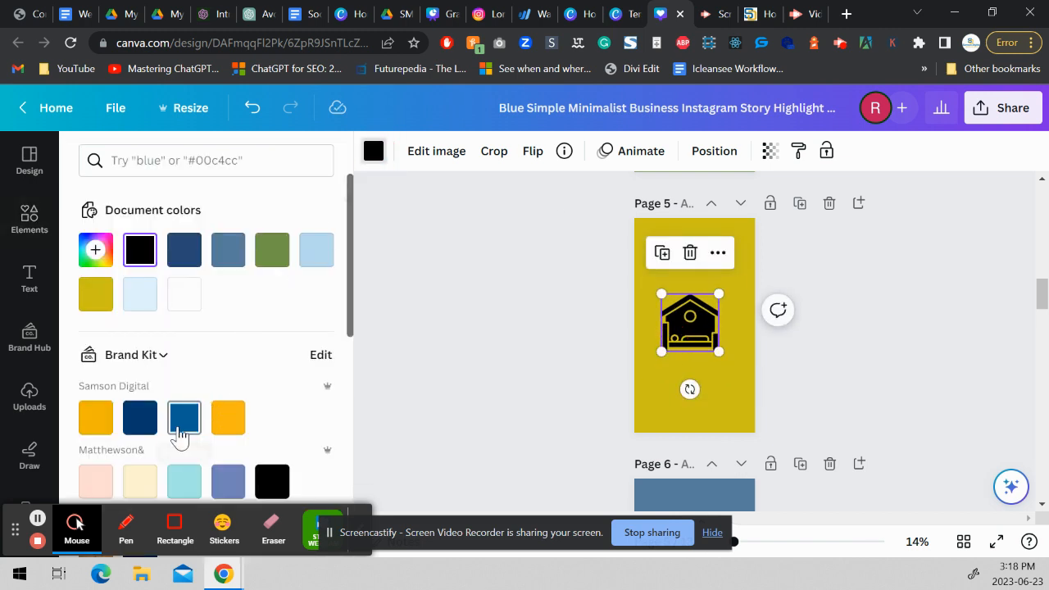
{"action": "left_click", "coordinate": [182, 300]}
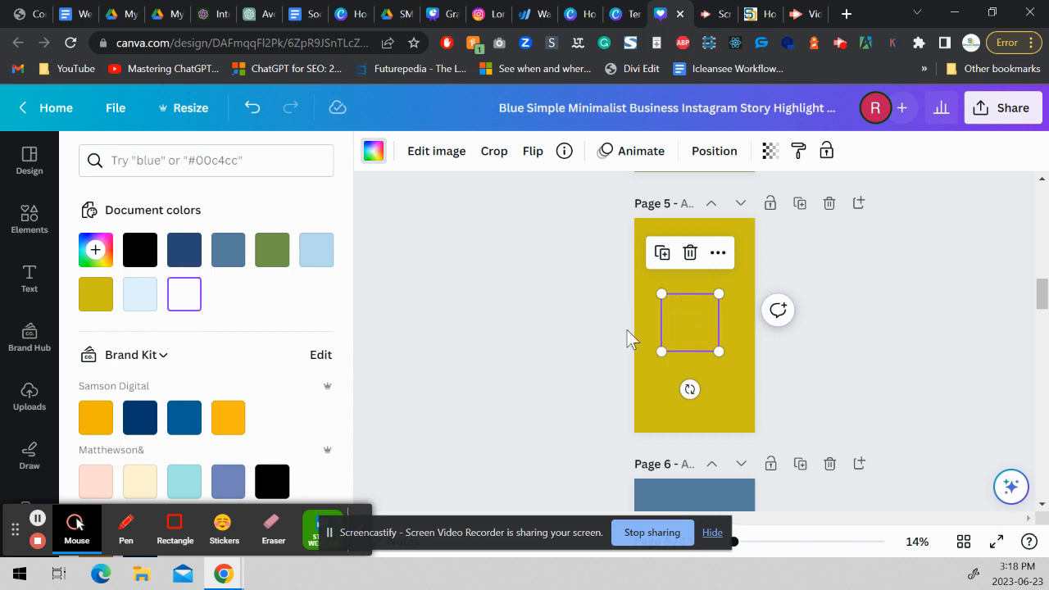
{"action": "left_click", "coordinate": [607, 362]}
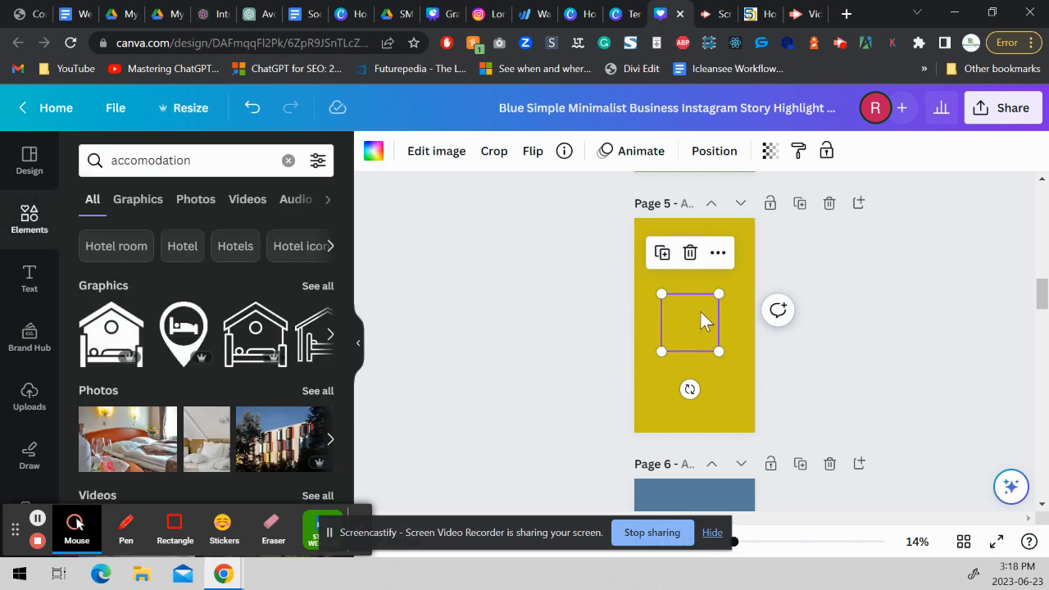
Enlarge the white house graphic slightly and center it on page 5.
{"action": "left_click", "coordinate": [700, 313]}
{"action": "left_click_drag", "start_coordinate": [700, 313], "coordinate": [728, 294]}
{"action": "left_click", "coordinate": [863, 291]}
Open the design's download settings, check the available file types and keep PNG.
{"action": "left_click", "coordinate": [1045, 295]}
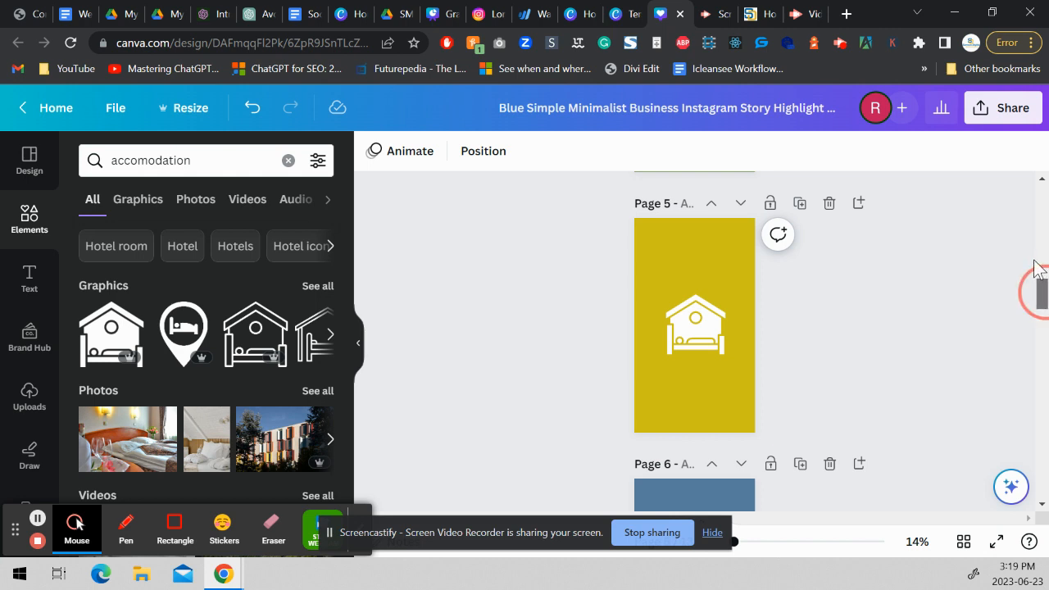
{"action": "left_click_drag", "start_coordinate": [1040, 287], "coordinate": [983, 283]}
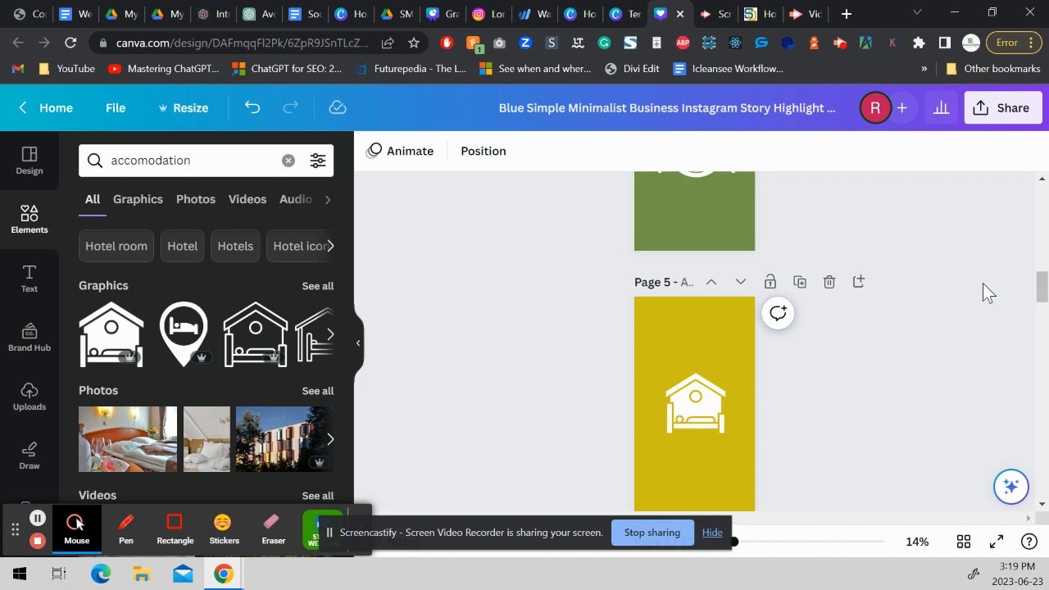
{"action": "left_click", "coordinate": [1010, 109]}
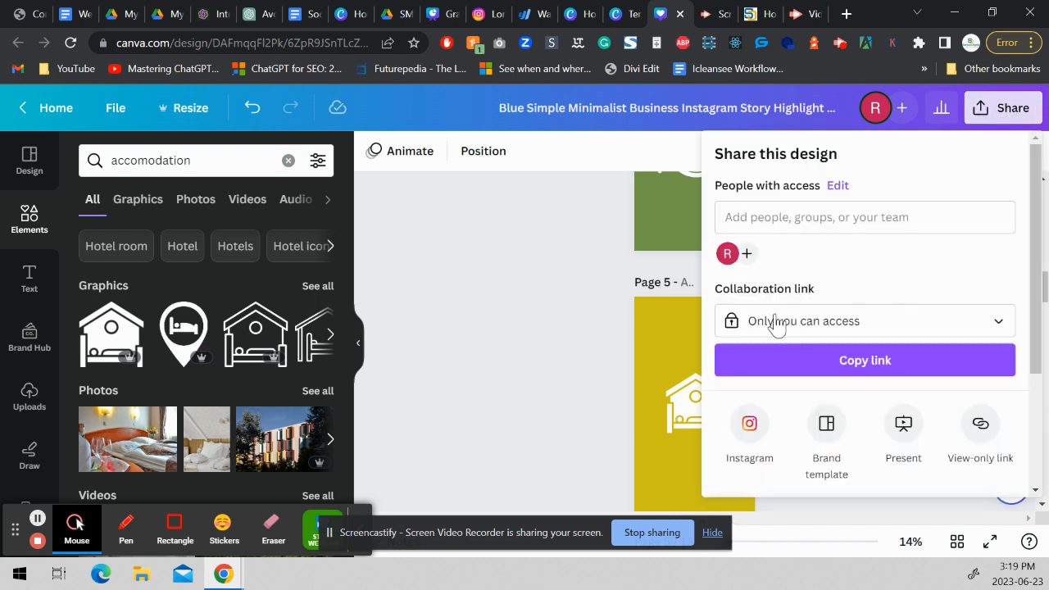
{"action": "left_click", "coordinate": [1037, 246]}
{"action": "scroll", "coordinate": [1025, 237], "scroll_direction": "down", "scroll_amount": 3}
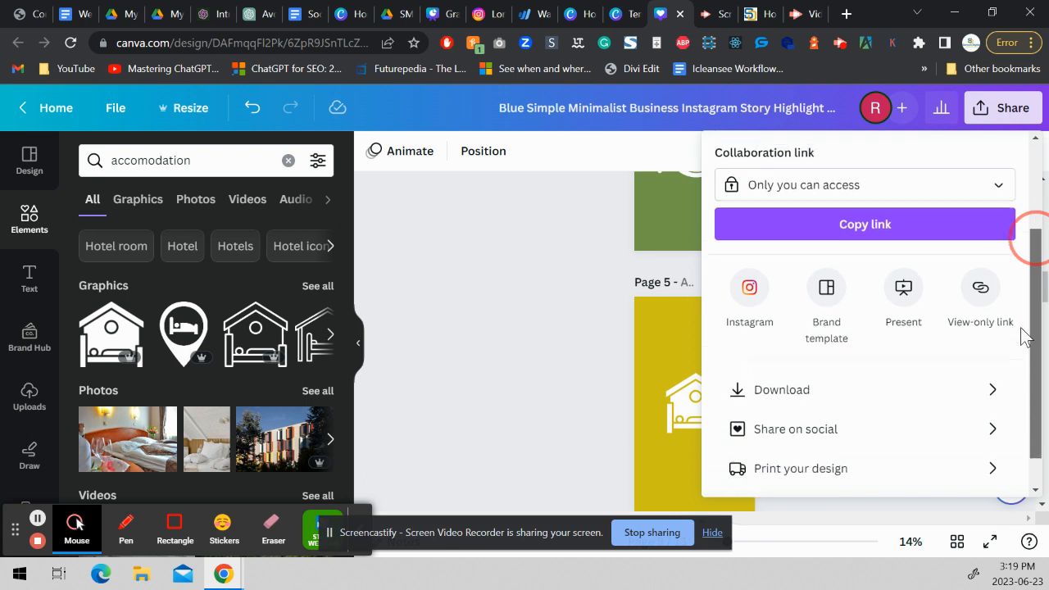
{"action": "left_click", "coordinate": [942, 376]}
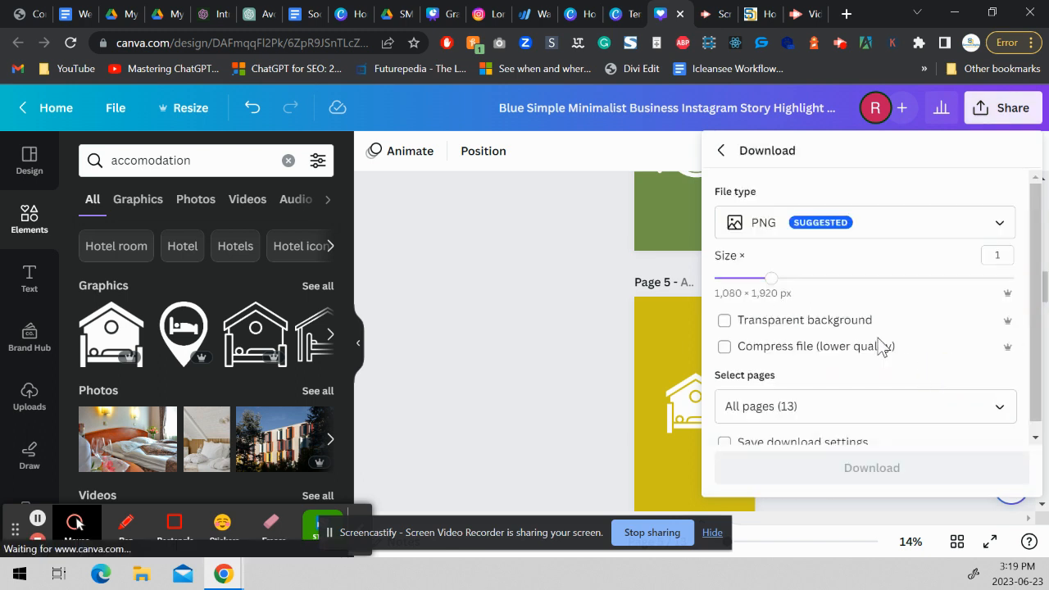
{"action": "left_click", "coordinate": [812, 231]}
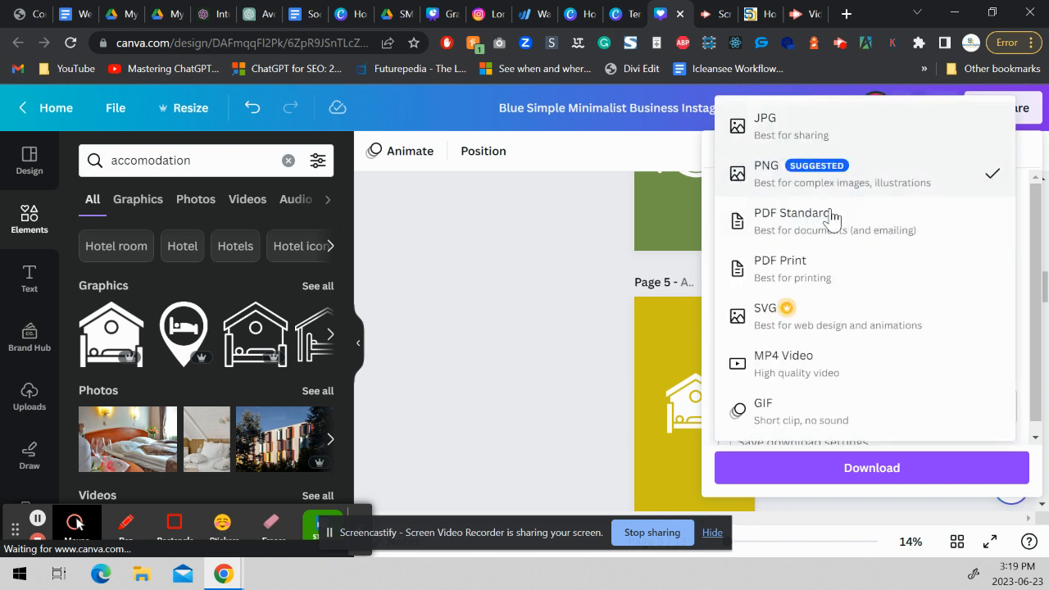
{"action": "left_click", "coordinate": [712, 202]}
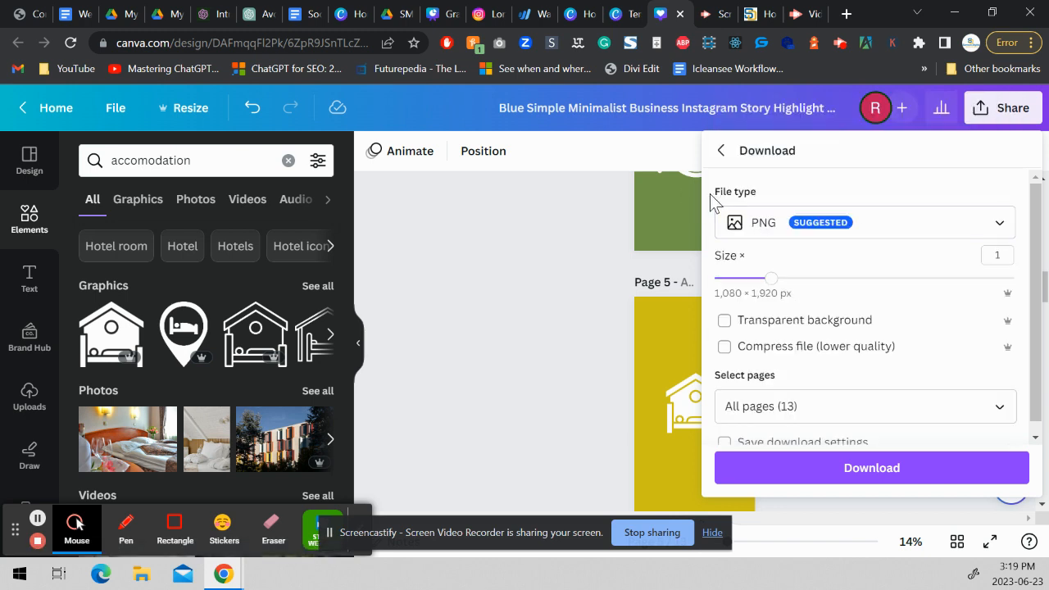
Limit the download to pages 1–5 of the design.
{"action": "left_click", "coordinate": [760, 410]}
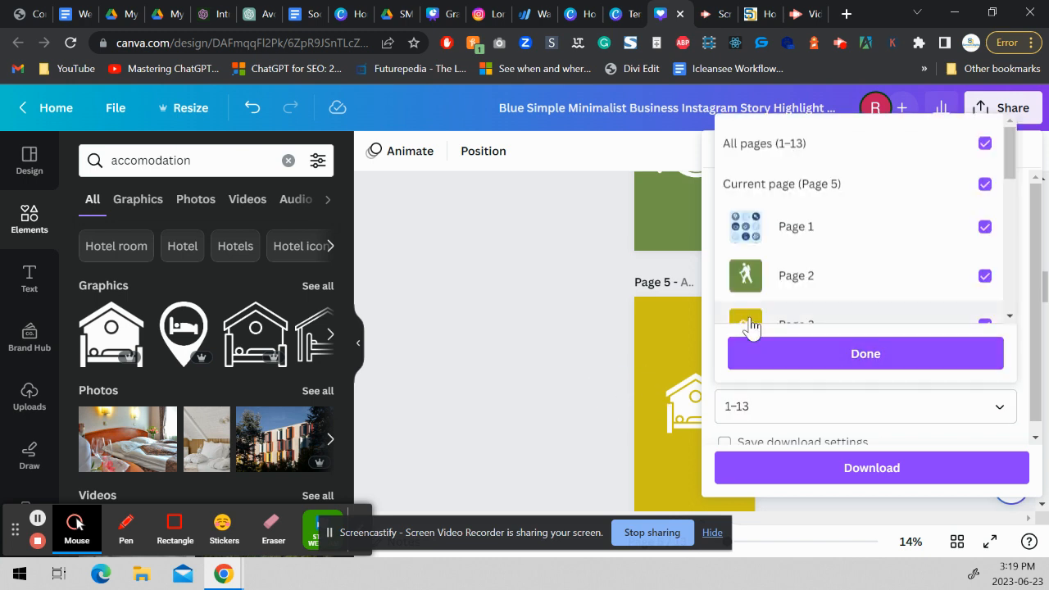
{"action": "key", "text": "BackSpace"}
{"action": "key", "text": "BackSpace"}
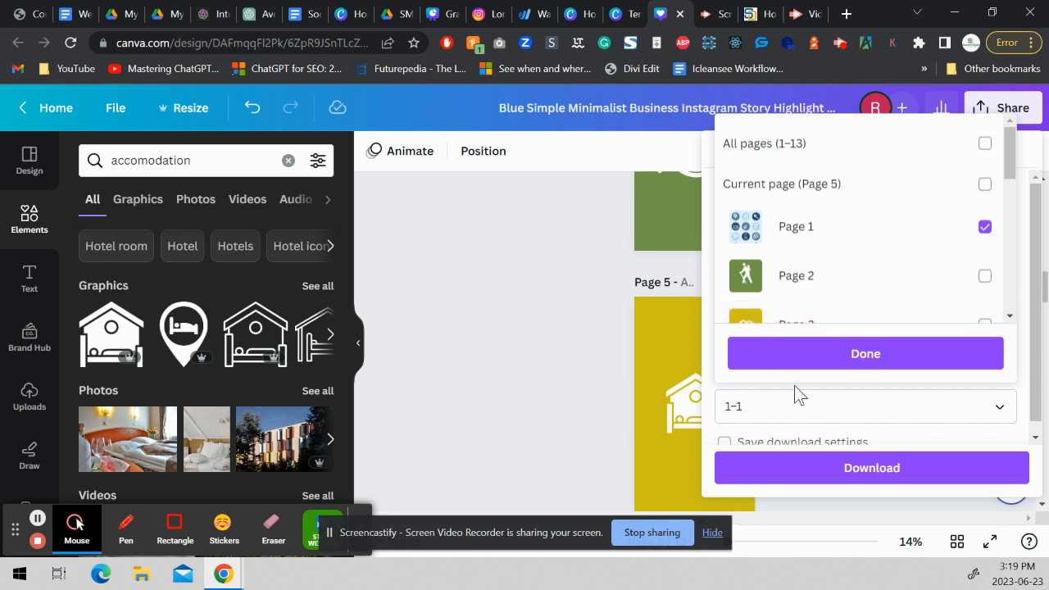
{"action": "type", "text": "5"}
{"action": "left_click", "coordinate": [771, 469]}
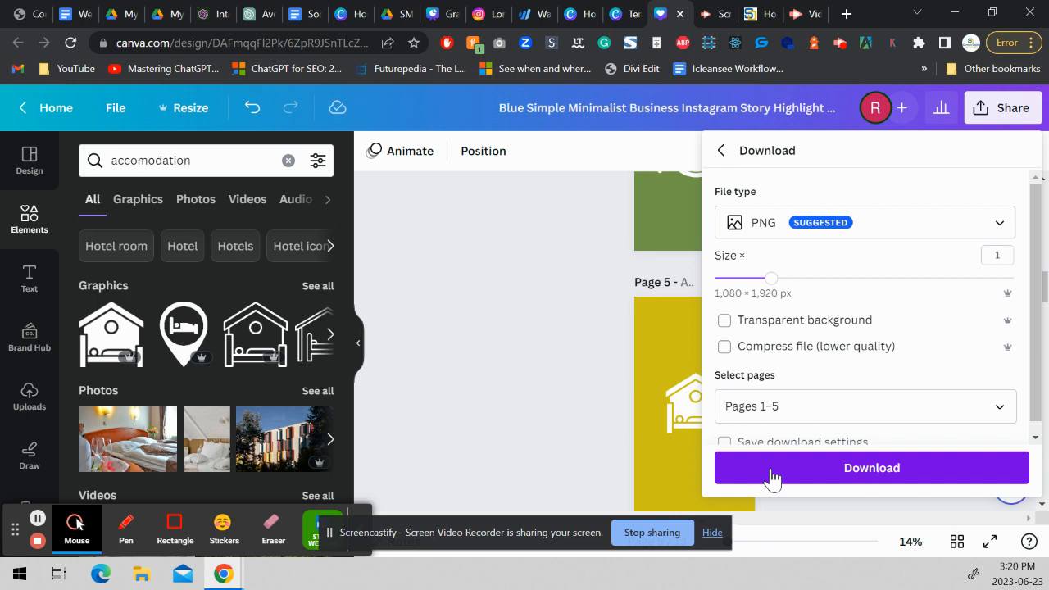
Download the selected pages and save the zipped folder under its suggested name in Downloads, and dismiss the download message.
{"action": "left_click", "coordinate": [772, 471]}
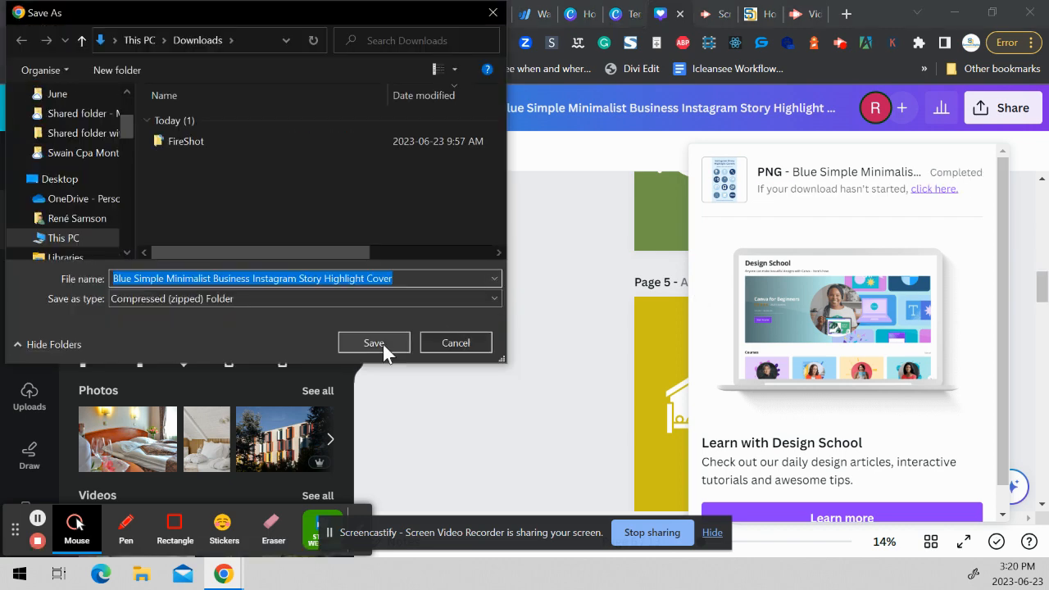
{"action": "left_click", "coordinate": [383, 344]}
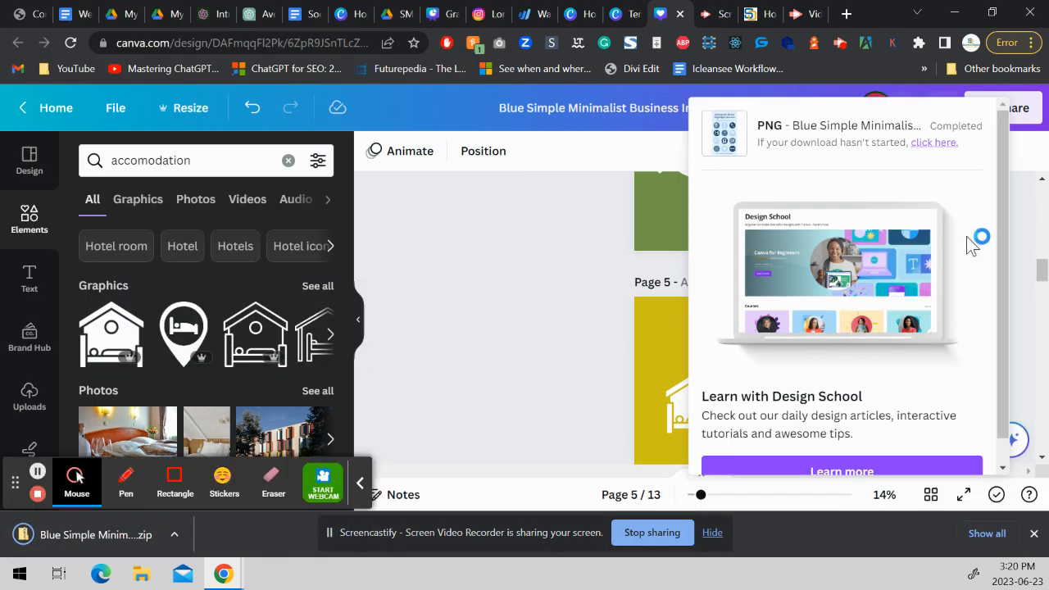
{"action": "left_click", "coordinate": [1021, 147]}
Look back through the design from the template's overview page to the finished highlight covers on pages 2–5.
{"action": "left_click_drag", "start_coordinate": [1039, 275], "coordinate": [1033, 203]}
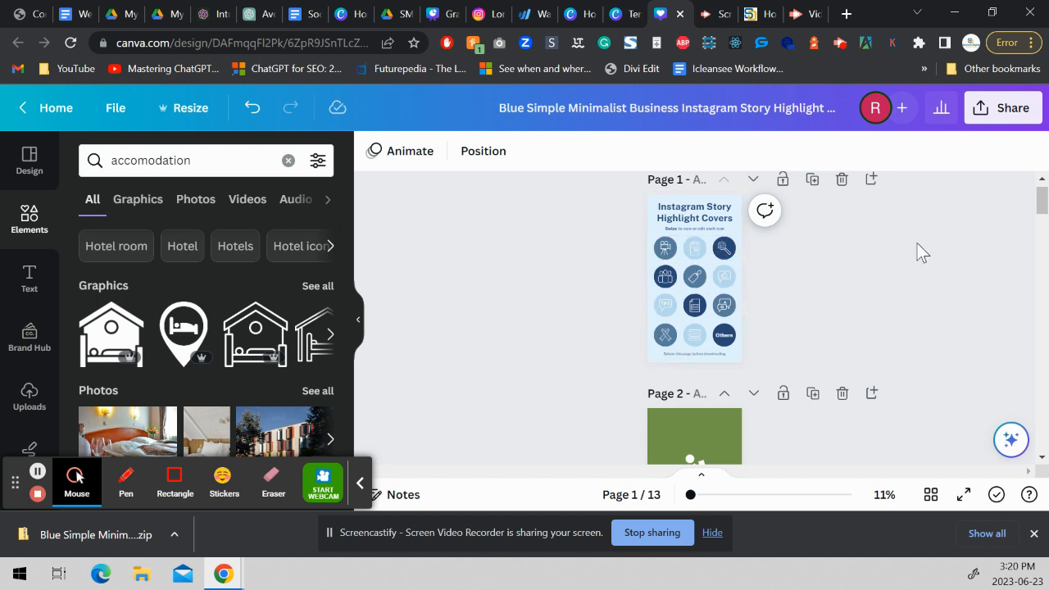
{"action": "left_click_drag", "start_coordinate": [1041, 205], "coordinate": [1023, 222]}
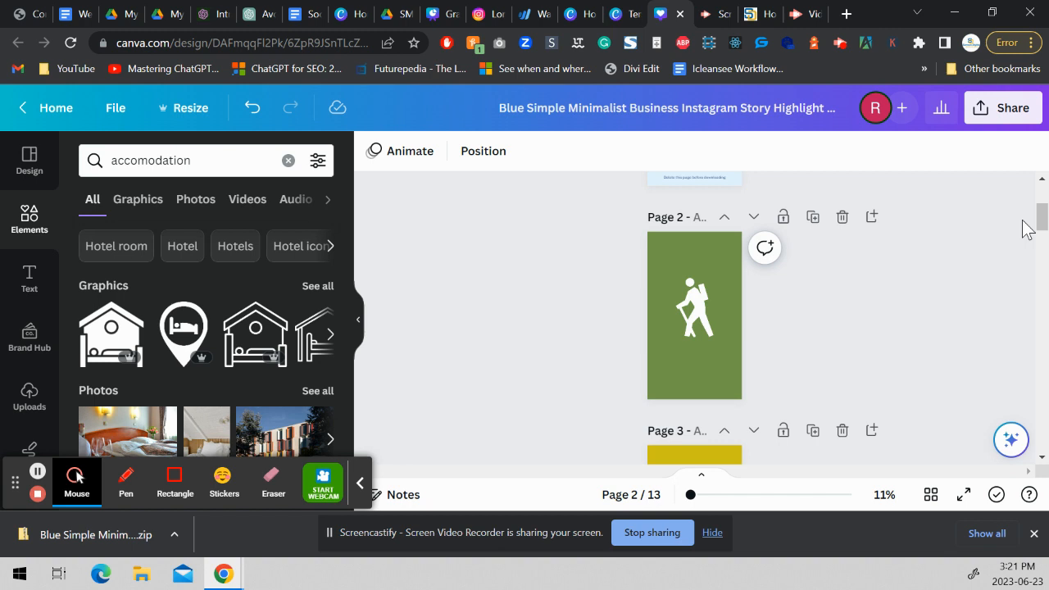
{"action": "left_click_drag", "start_coordinate": [1045, 227], "coordinate": [1033, 293]}
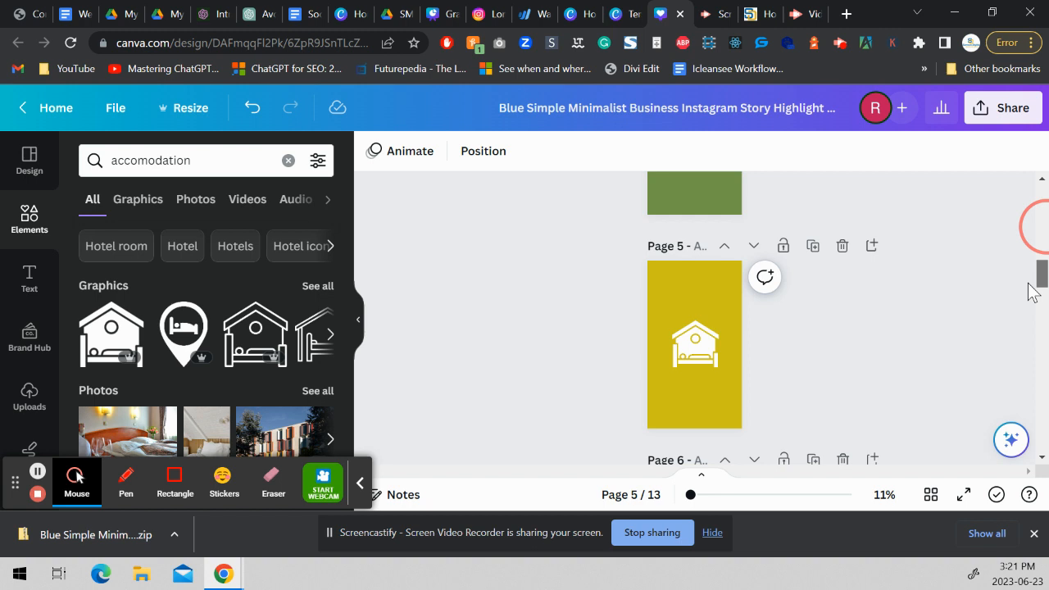
{"action": "scroll", "coordinate": [1032, 292], "scroll_direction": "up", "scroll_amount": 1}
{"action": "scroll", "coordinate": [1029, 295], "scroll_direction": "down", "scroll_amount": 3}
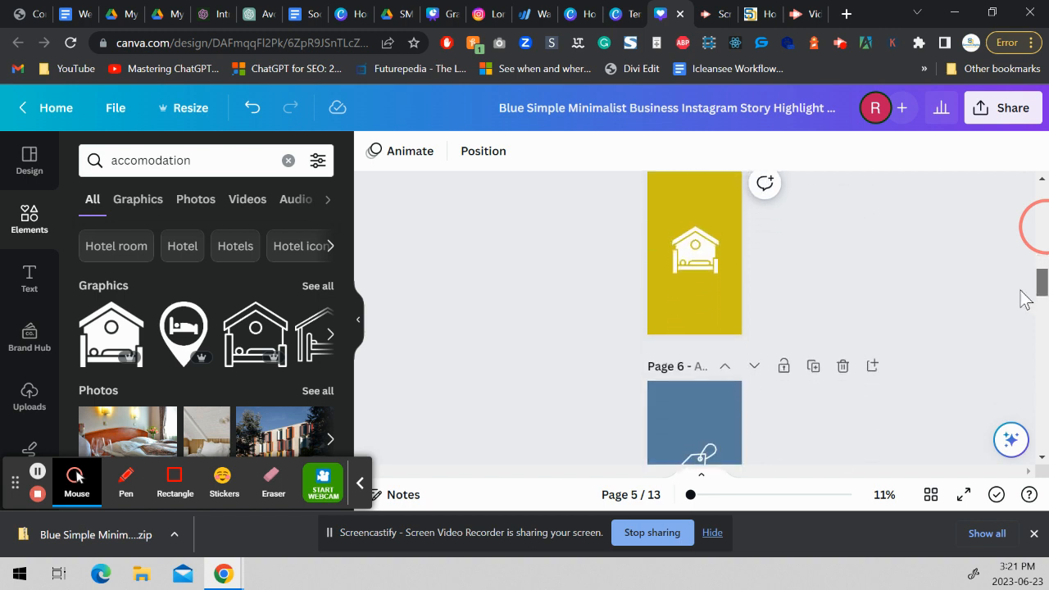
{"action": "scroll", "coordinate": [1025, 299], "scroll_direction": "up", "scroll_amount": 1}
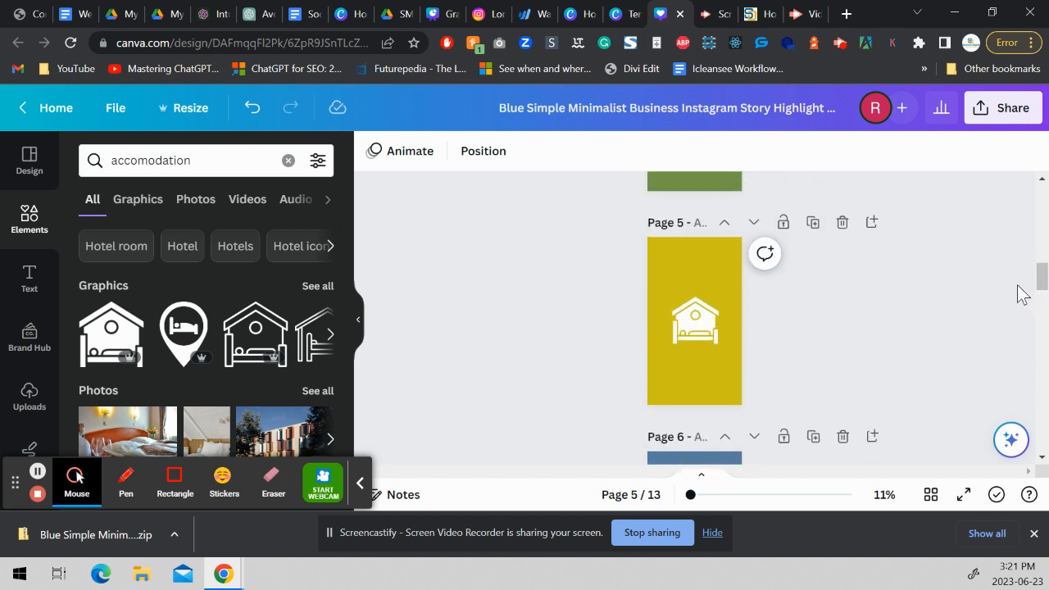